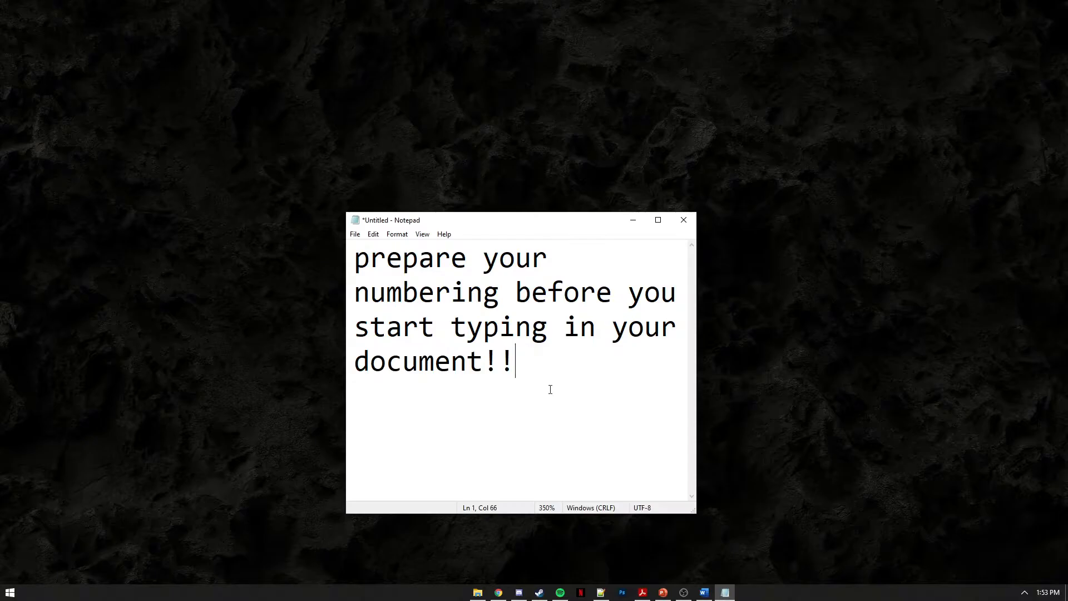
{"action": "left_click_drag", "start_coordinate": [549, 389], "coordinate": [582, 294]}
{"action": "key", "text": "ctrl+a"}
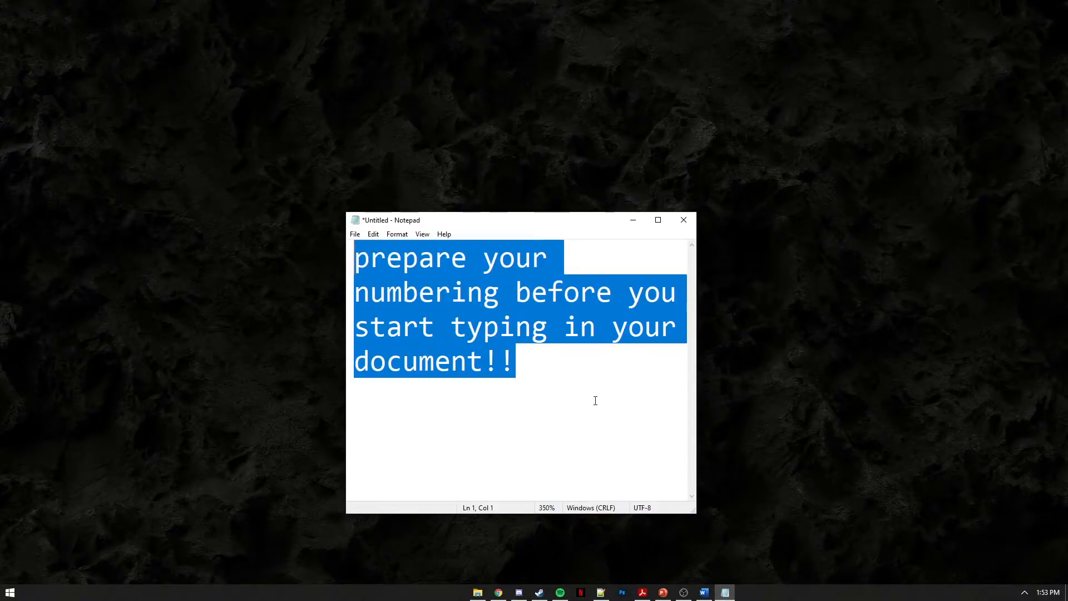
{"action": "left_click", "coordinate": [608, 408]}
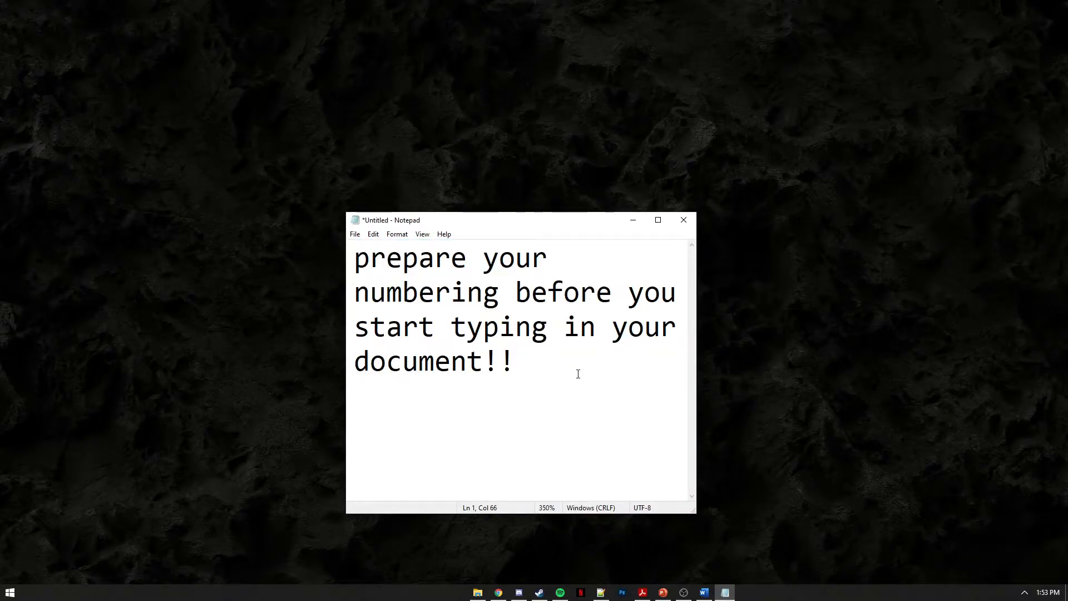
Close the Notepad note, switch to Word and create a new blank document
{"action": "left_click", "coordinate": [684, 220]}
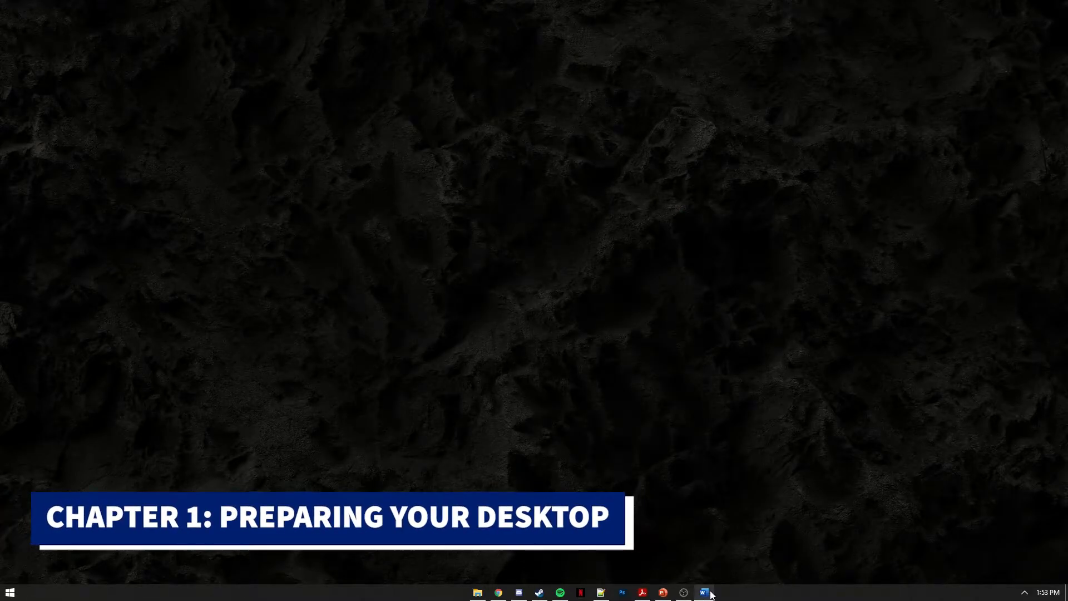
{"action": "left_click", "coordinate": [710, 594]}
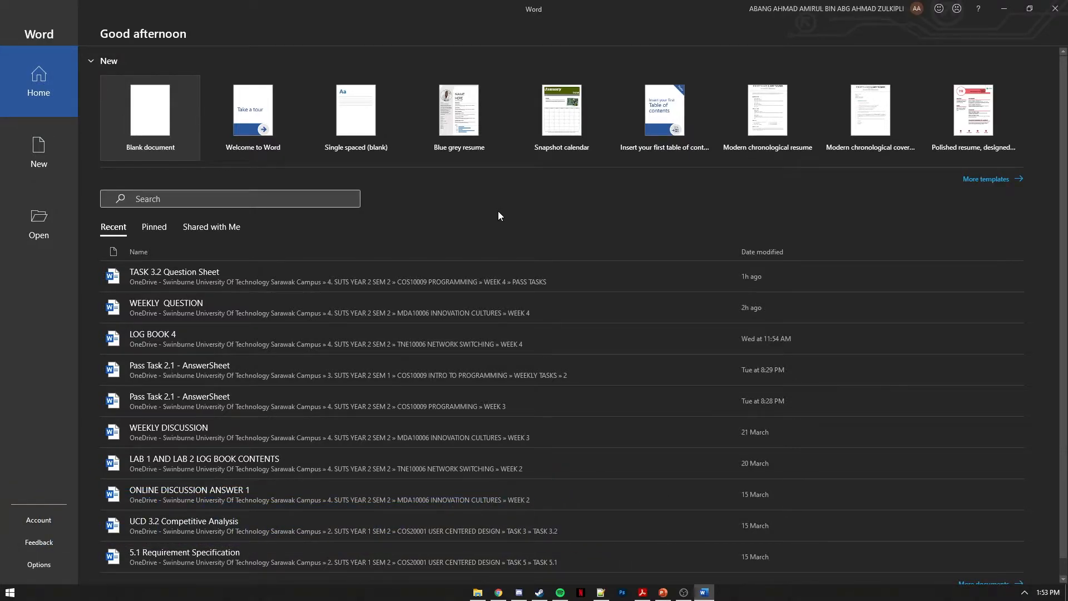
{"action": "left_click", "coordinate": [181, 130]}
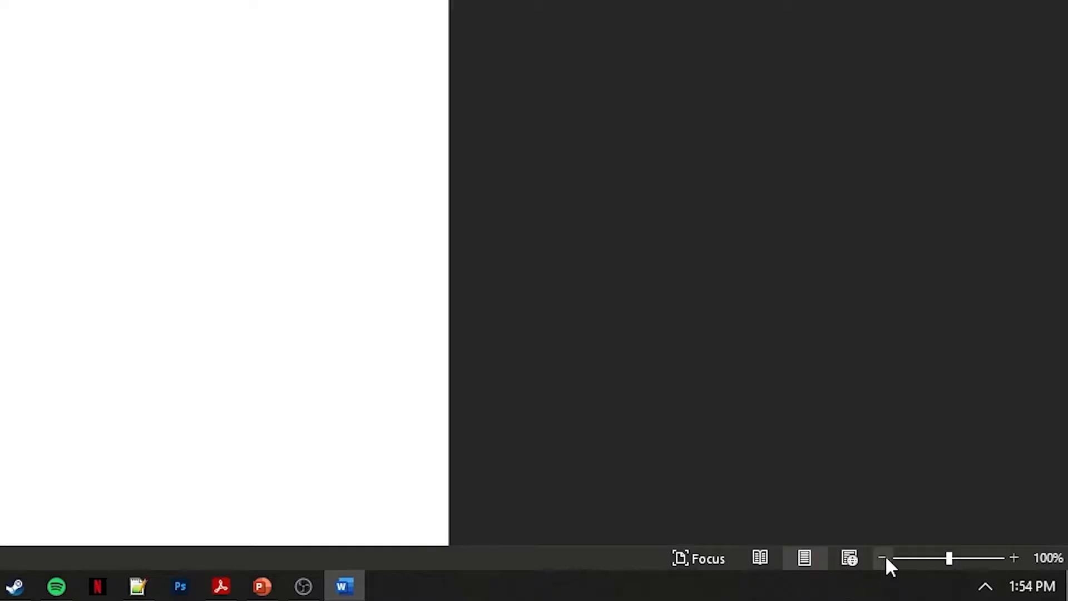
Zoom the blank document out to 70% so the whole page fits in view
{"action": "left_click", "coordinate": [884, 557]}
{"action": "left_click", "coordinate": [884, 557]}
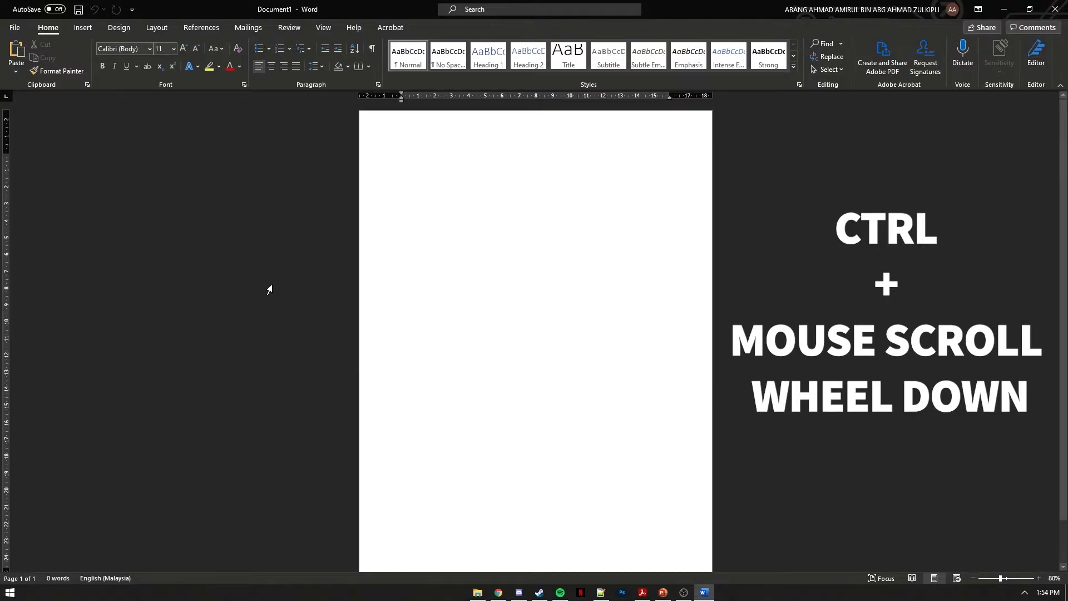
{"action": "scroll", "coordinate": [469, 274], "scroll_direction": "down", "scroll_amount": 1, "text": "ctrl"}
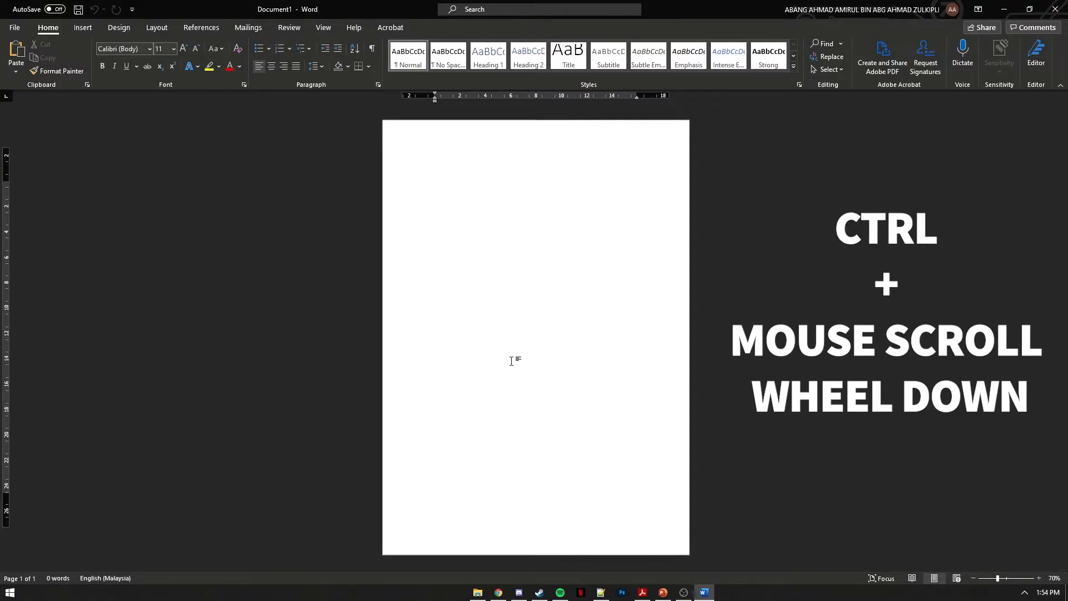
{"action": "scroll", "coordinate": [511, 362], "scroll_direction": "down", "scroll_amount": 1, "text": "ctrl"}
{"action": "scroll", "coordinate": [511, 361], "scroll_direction": "up", "scroll_amount": 1, "text": "ctrl"}
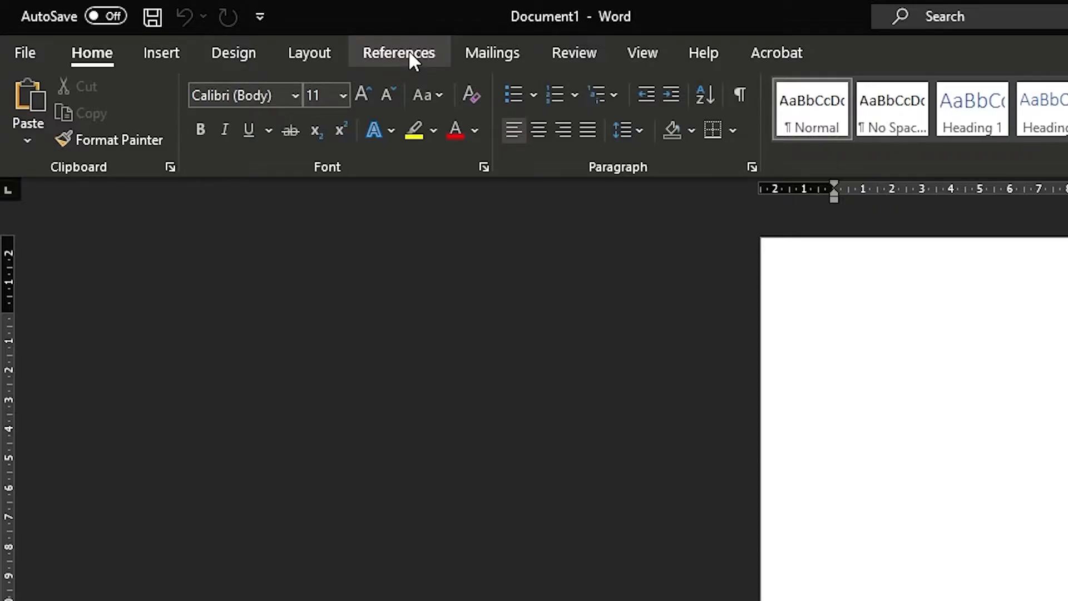
Insert three Next Page section breaks in a row to divide the blank document into four one-page sections
{"action": "left_click", "coordinate": [324, 60]}
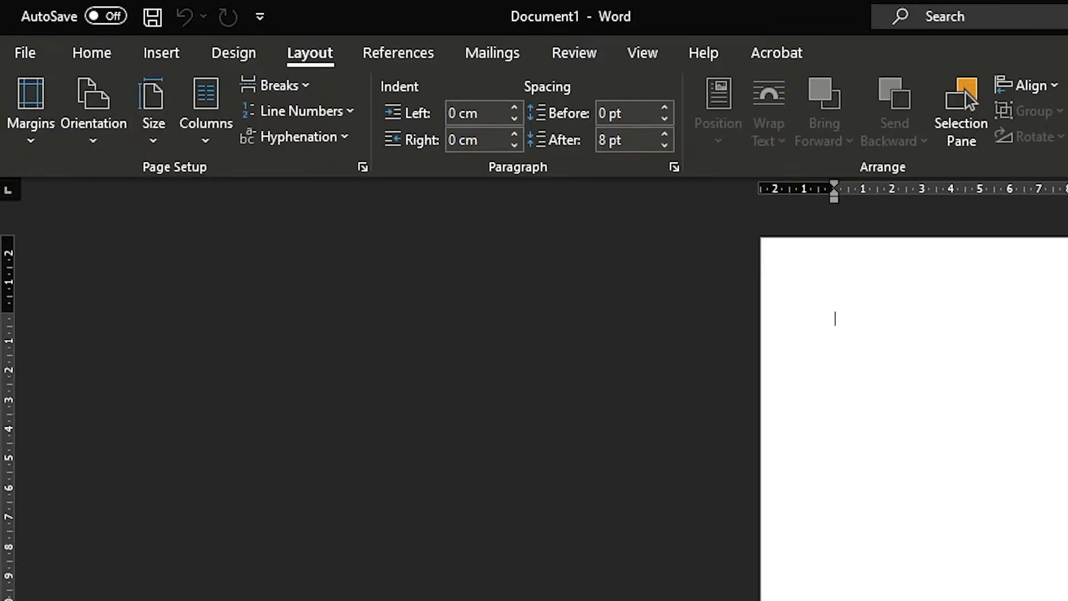
{"action": "left_click", "coordinate": [303, 86]}
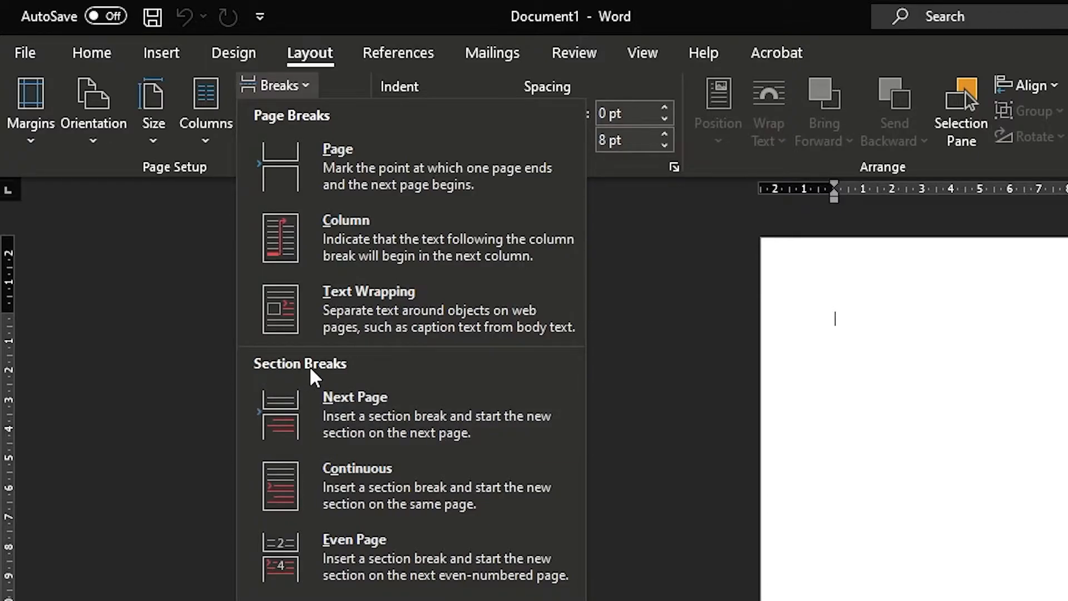
{"action": "left_click", "coordinate": [353, 415]}
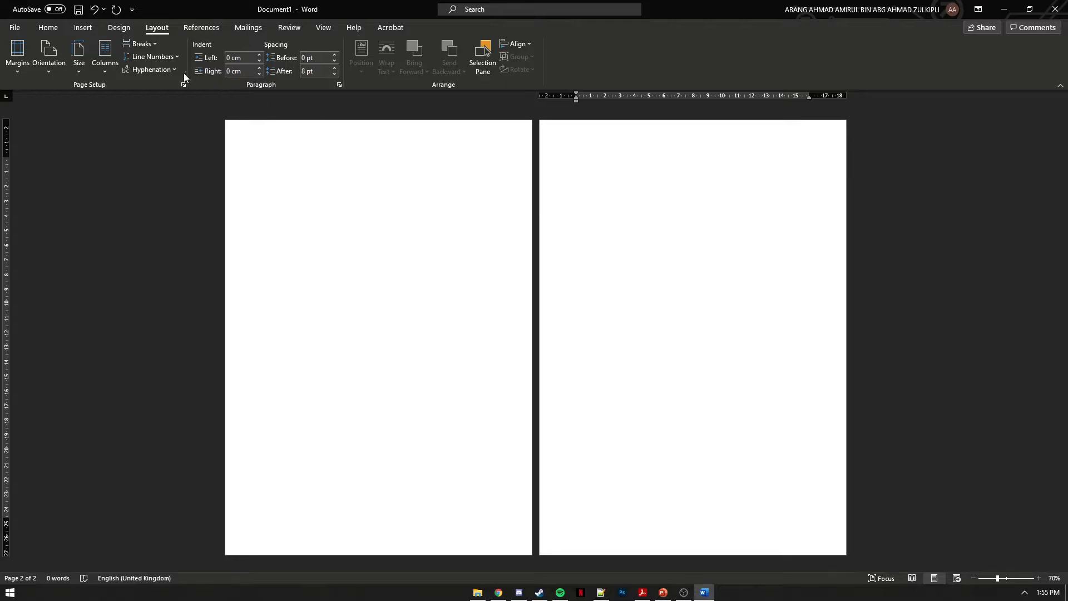
{"action": "left_click", "coordinate": [139, 43]}
{"action": "left_click", "coordinate": [212, 209]}
{"action": "left_click", "coordinate": [140, 43]}
{"action": "left_click", "coordinate": [183, 210]}
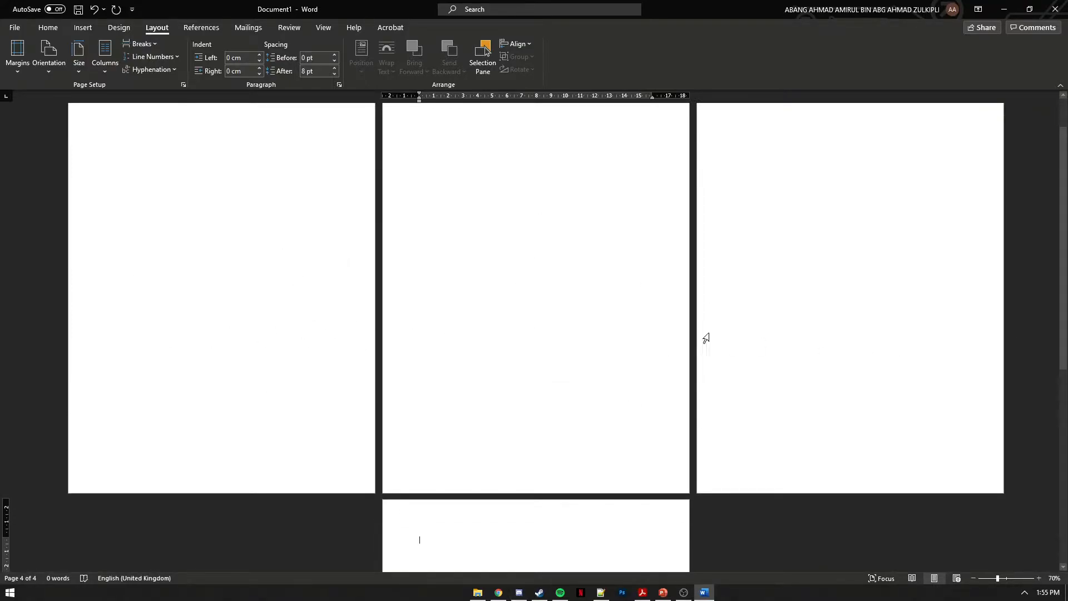
Open the footer of the fourth page for editing and enable Different First Page for that section
{"action": "scroll", "coordinate": [772, 304], "scroll_direction": "down", "scroll_amount": 3}
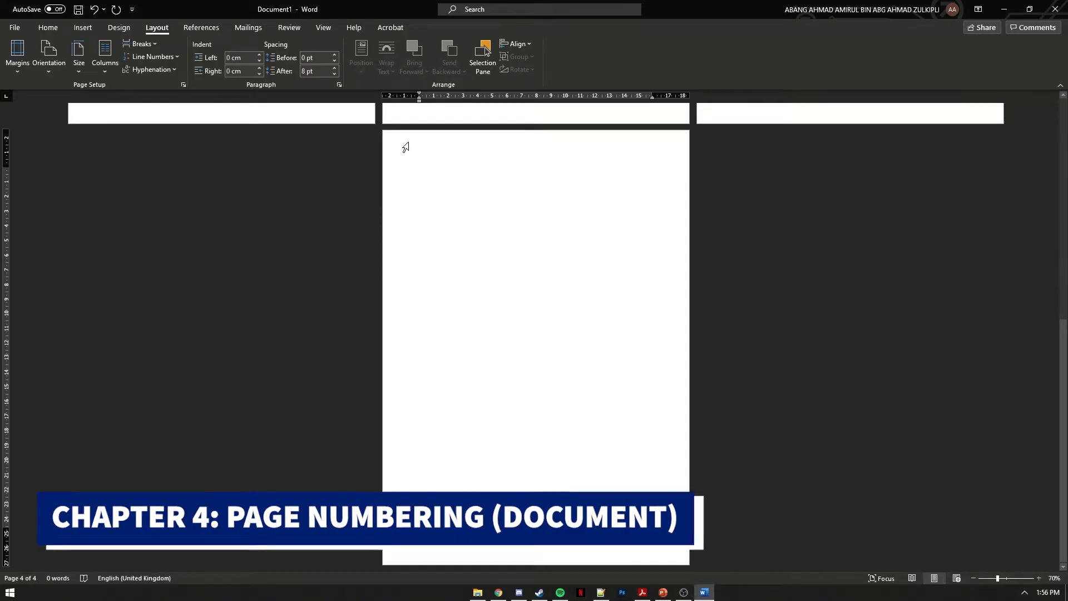
{"action": "left_click", "coordinate": [83, 28]}
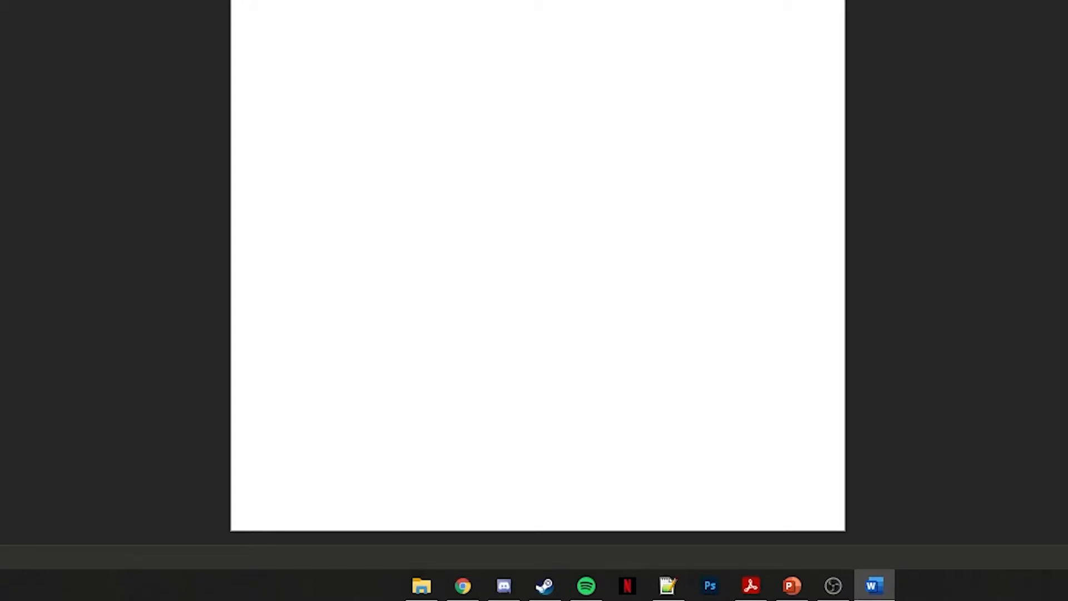
{"action": "double_click", "coordinate": [446, 513]}
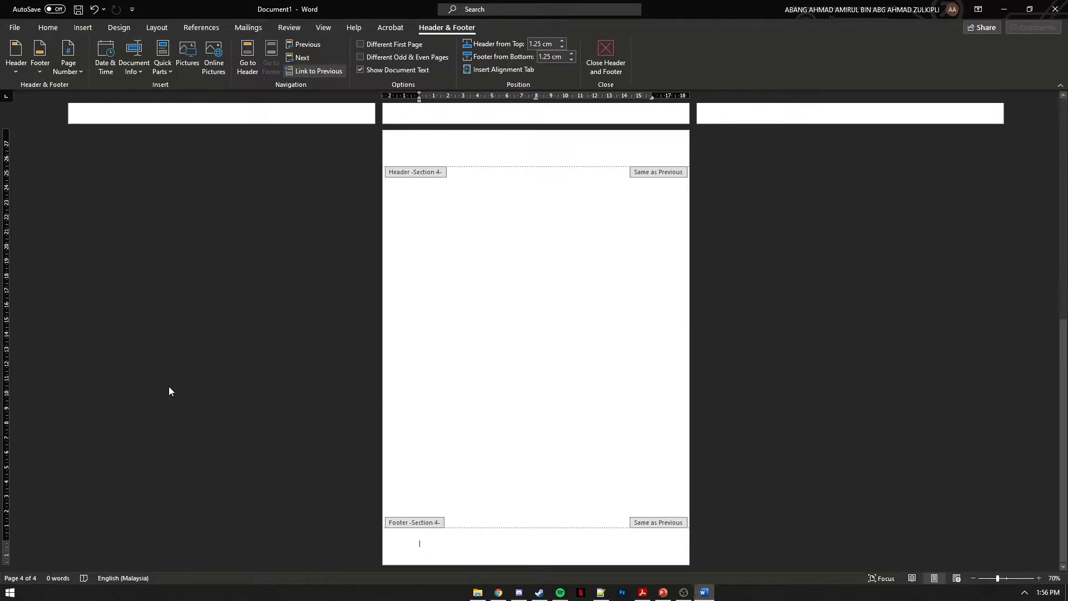
{"action": "left_click", "coordinate": [362, 44]}
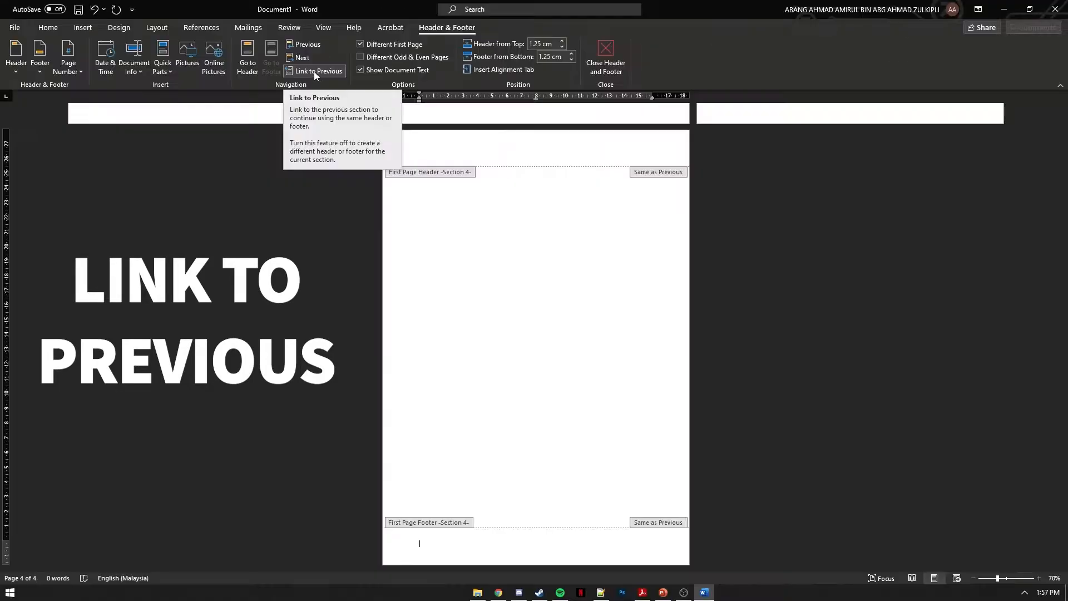
Turn off Link to Previous for the first page footer of section 4
{"action": "scroll", "coordinate": [796, 296], "scroll_direction": "up", "scroll_amount": 1}
{"action": "left_click", "coordinate": [238, 159]}
{"action": "scroll", "coordinate": [616, 325], "scroll_direction": "down", "scroll_amount": 1}
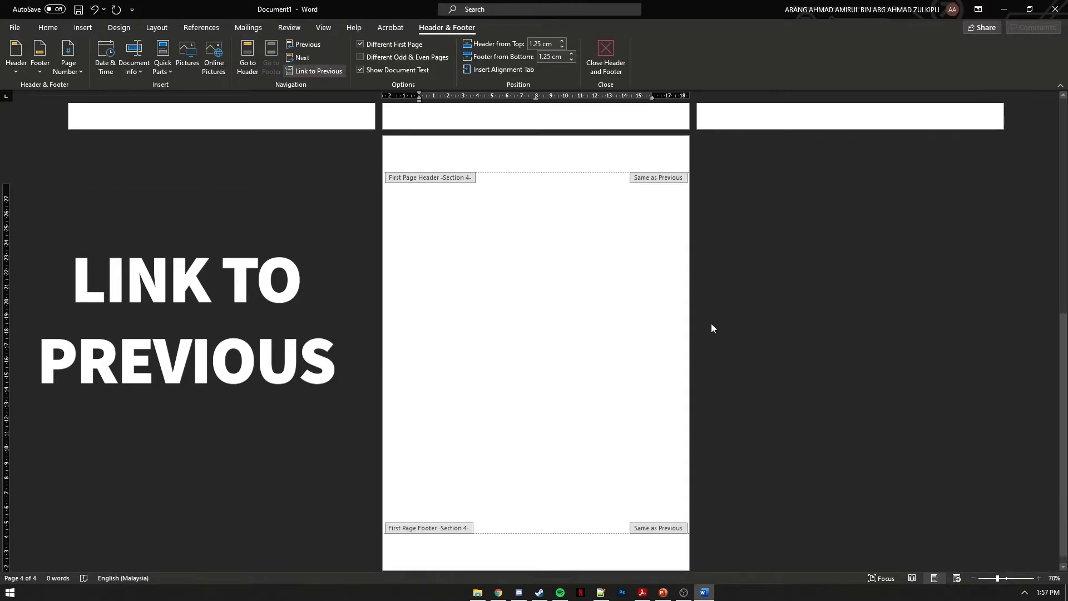
{"action": "scroll", "coordinate": [711, 329], "scroll_direction": "up", "scroll_amount": 1}
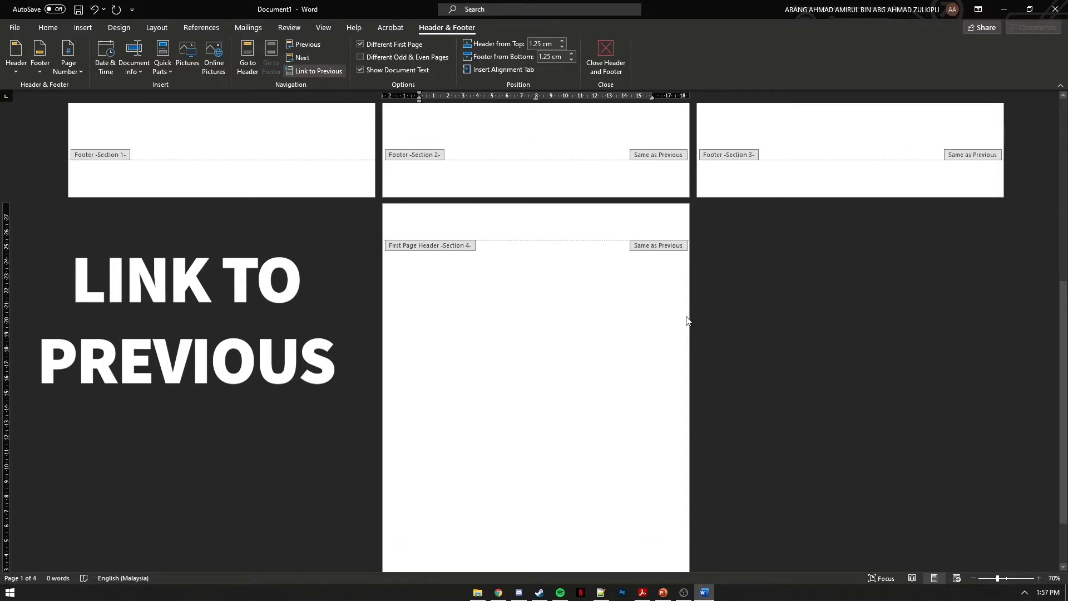
{"action": "scroll", "coordinate": [372, 295], "scroll_direction": "down", "scroll_amount": 1}
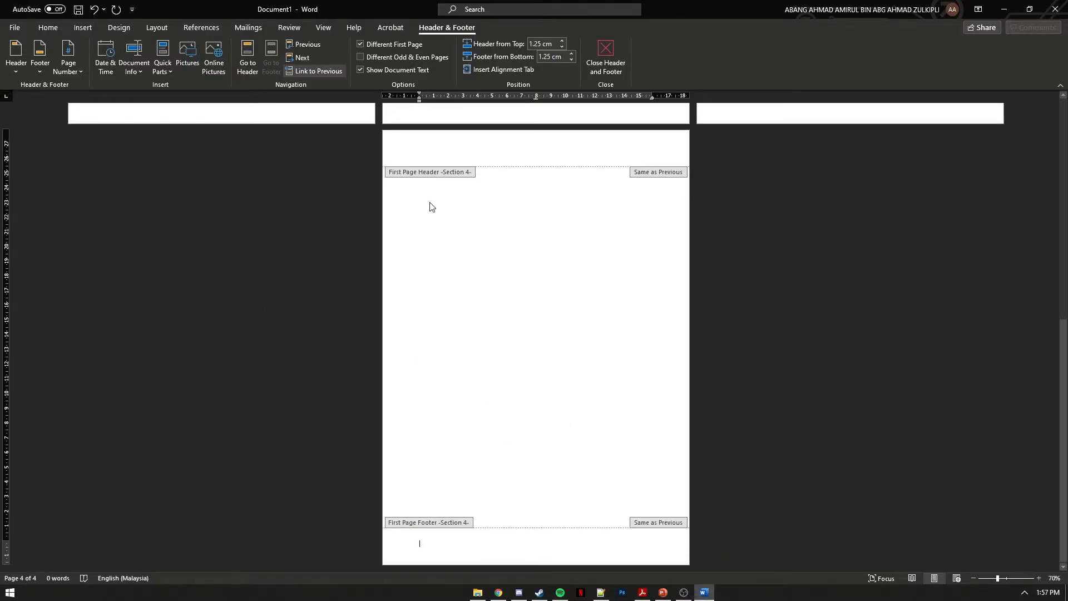
{"action": "left_click", "coordinate": [317, 72]}
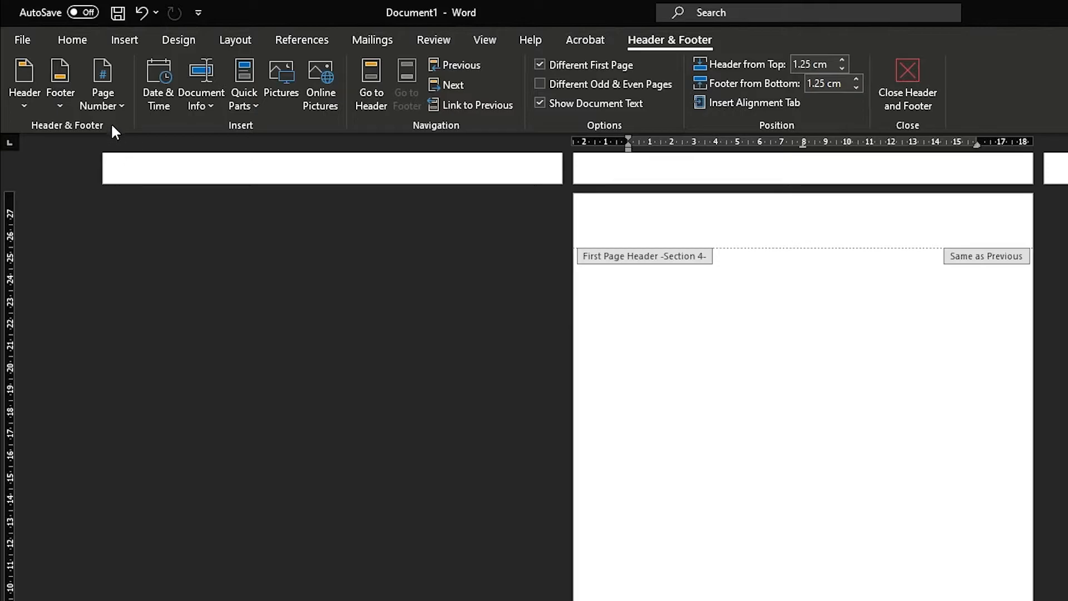
Insert a Plain Number 2 page number at the bottom of the page in the section 4 footer
{"action": "left_click", "coordinate": [102, 101]}
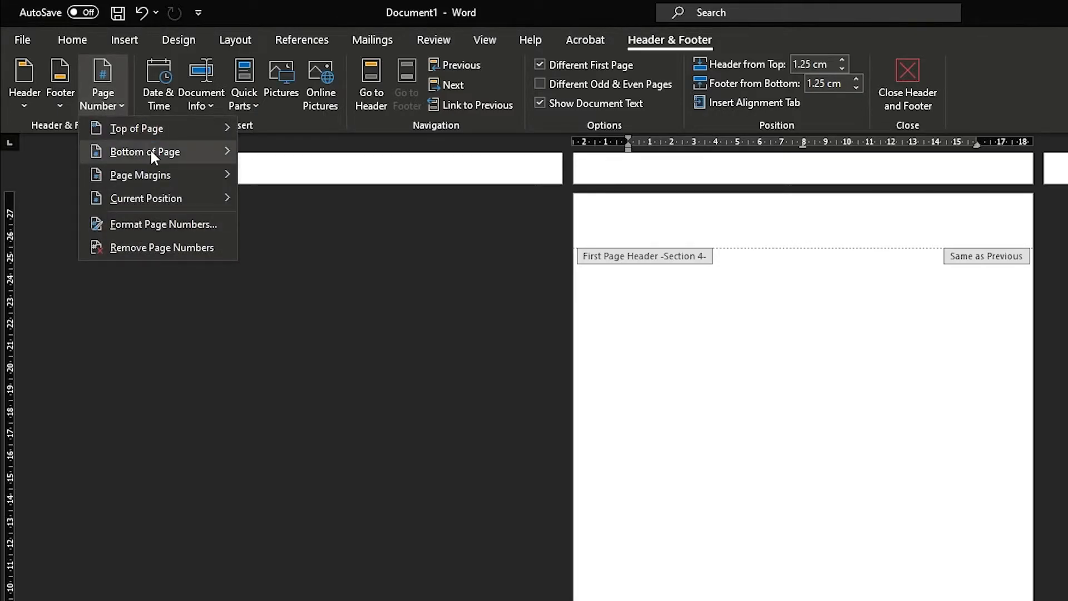
{"action": "mouse_move", "coordinate": [152, 154]}
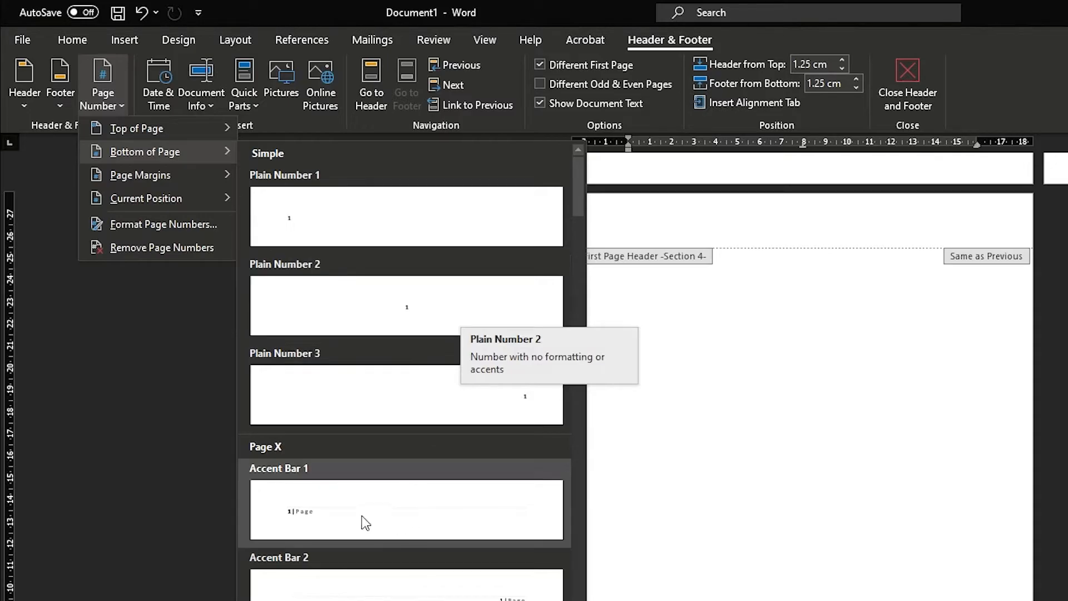
{"action": "scroll", "coordinate": [392, 556], "scroll_direction": "down", "scroll_amount": 10}
{"action": "scroll", "coordinate": [389, 549], "scroll_direction": "up", "scroll_amount": 12}
{"action": "scroll", "coordinate": [390, 535], "scroll_direction": "down", "scroll_amount": 10}
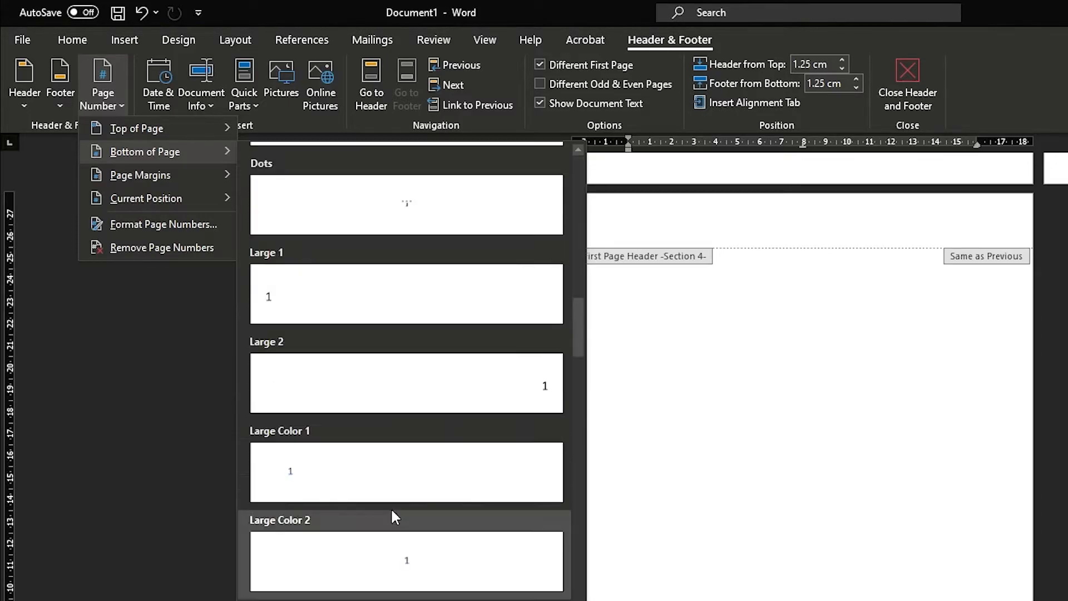
{"action": "scroll", "coordinate": [392, 495], "scroll_direction": "up", "scroll_amount": 10}
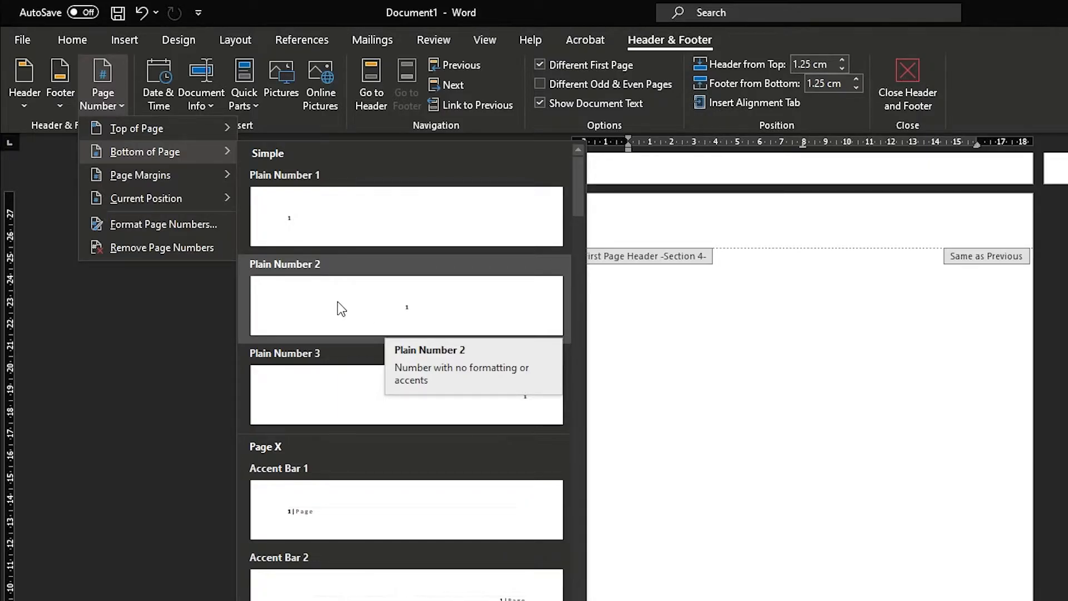
{"action": "left_click", "coordinate": [379, 305]}
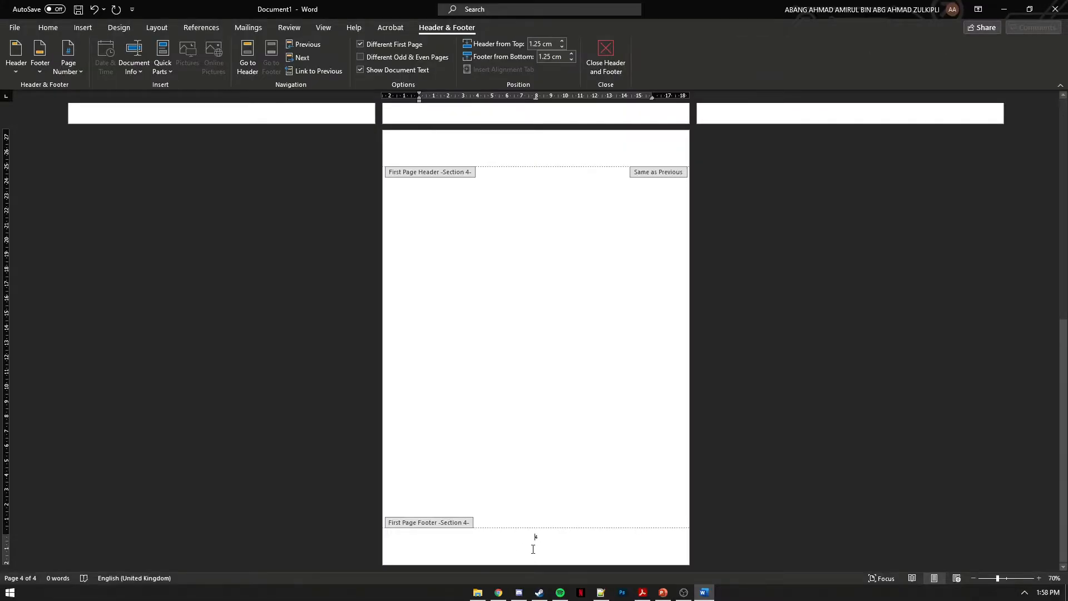
Format the section 4 page numbers to start at 1, keeping the 1, 2, 3 number format
{"action": "scroll", "coordinate": [494, 434], "scroll_direction": "up", "scroll_amount": 1}
{"action": "scroll", "coordinate": [595, 462], "scroll_direction": "down", "scroll_amount": 1}
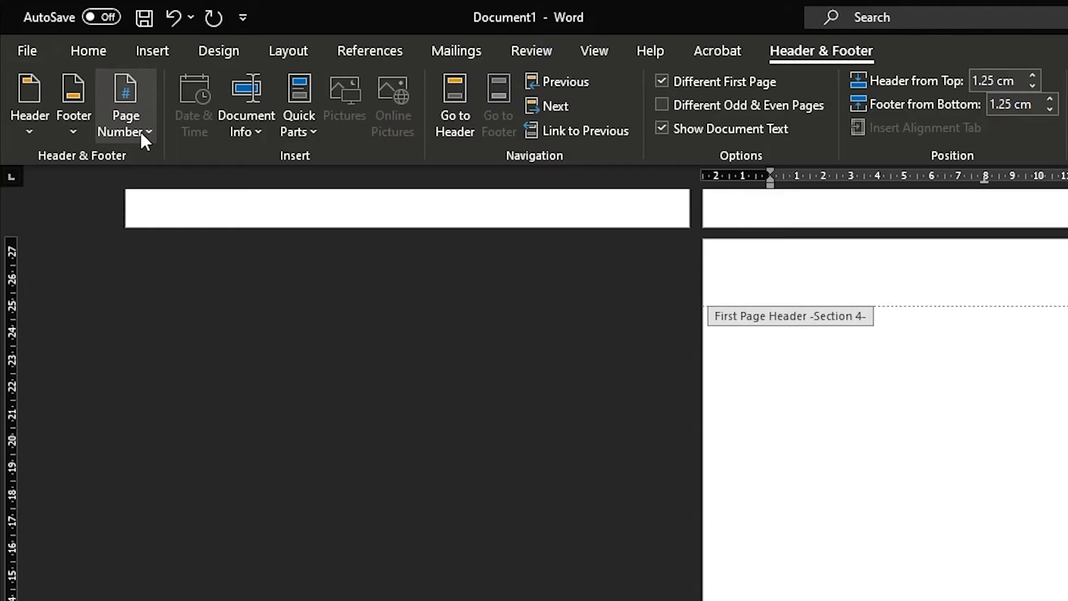
{"action": "left_click", "coordinate": [66, 72]}
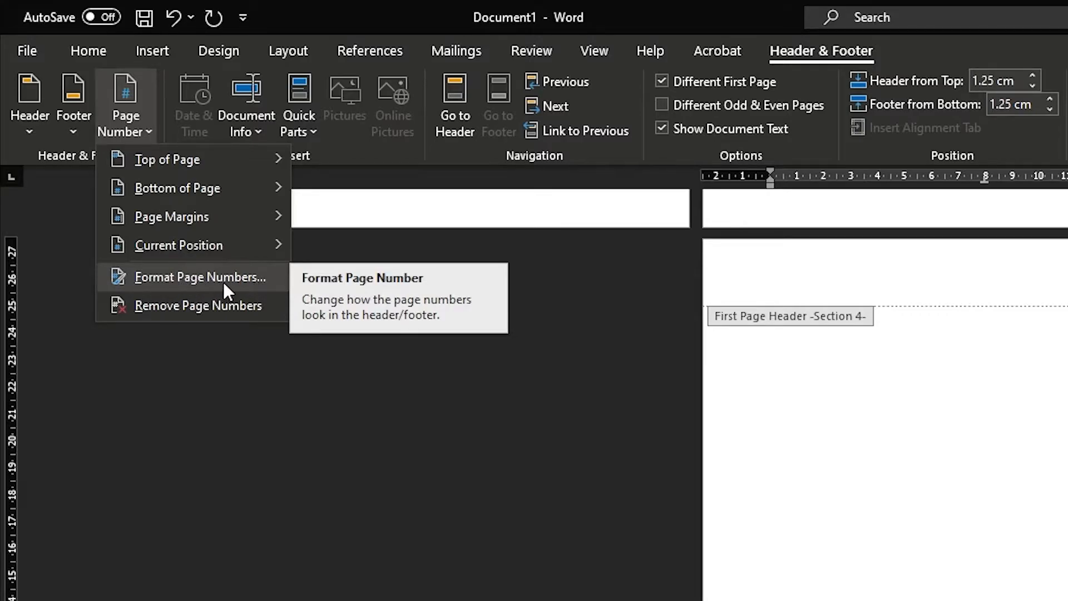
{"action": "left_click", "coordinate": [199, 168]}
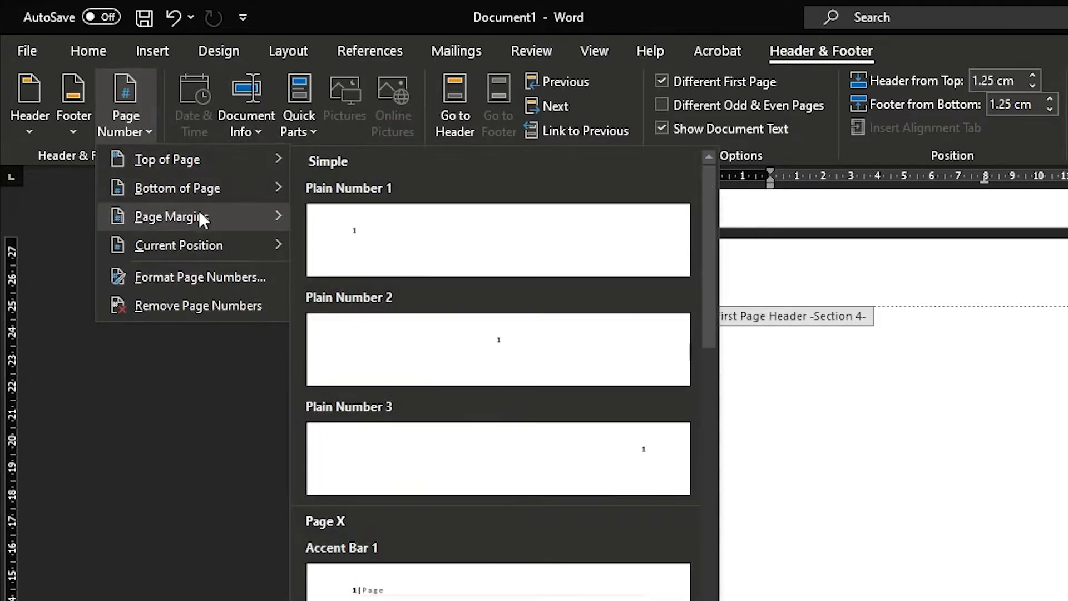
{"action": "mouse_move", "coordinate": [199, 215]}
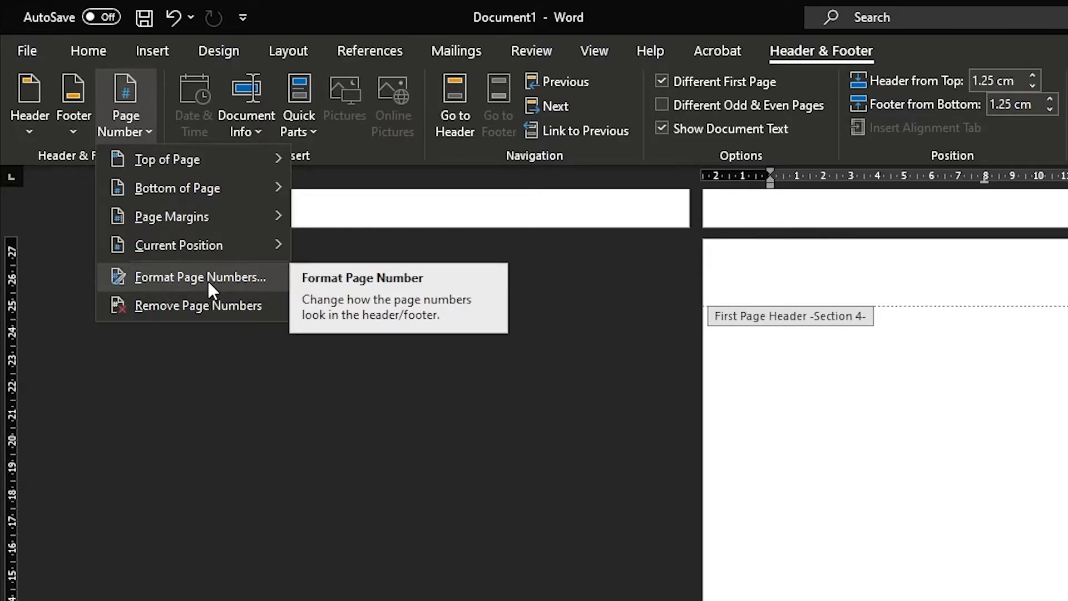
{"action": "left_click", "coordinate": [208, 282]}
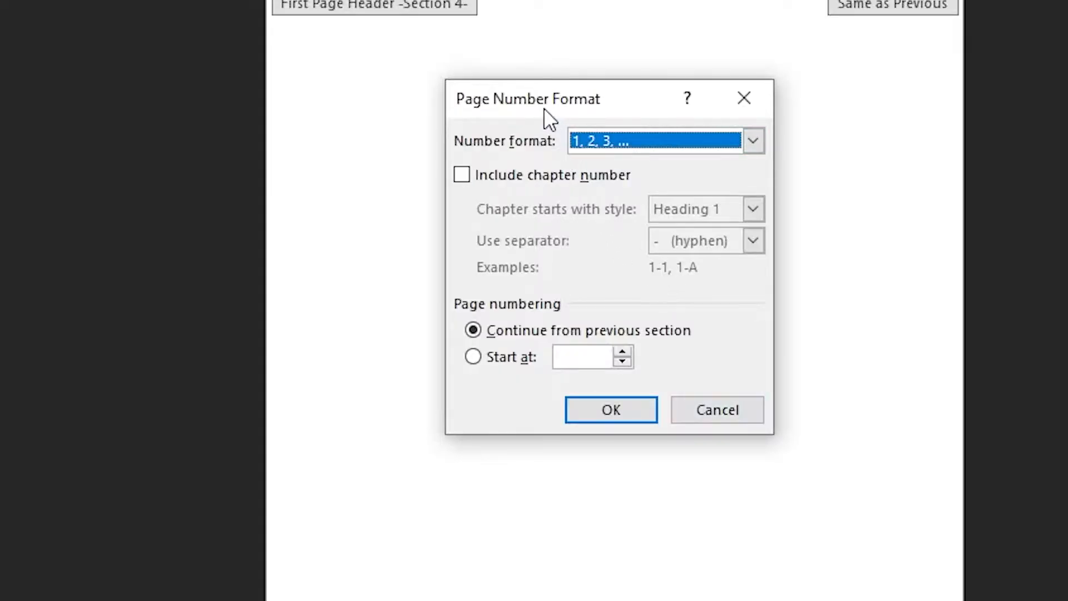
{"action": "left_click_drag", "start_coordinate": [527, 107], "coordinate": [498, 144]}
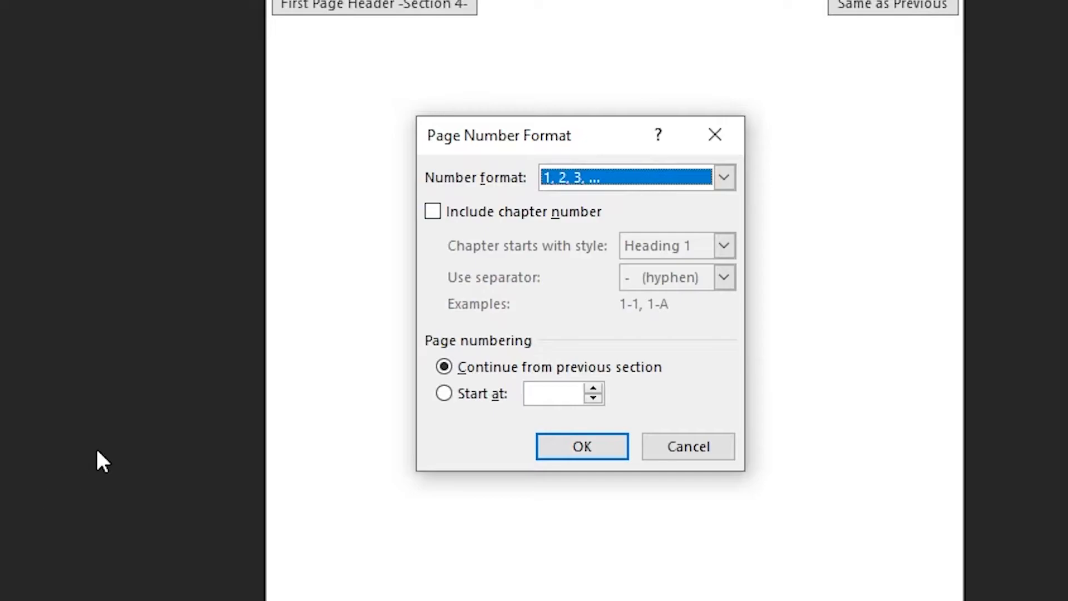
{"action": "left_click", "coordinate": [609, 177]}
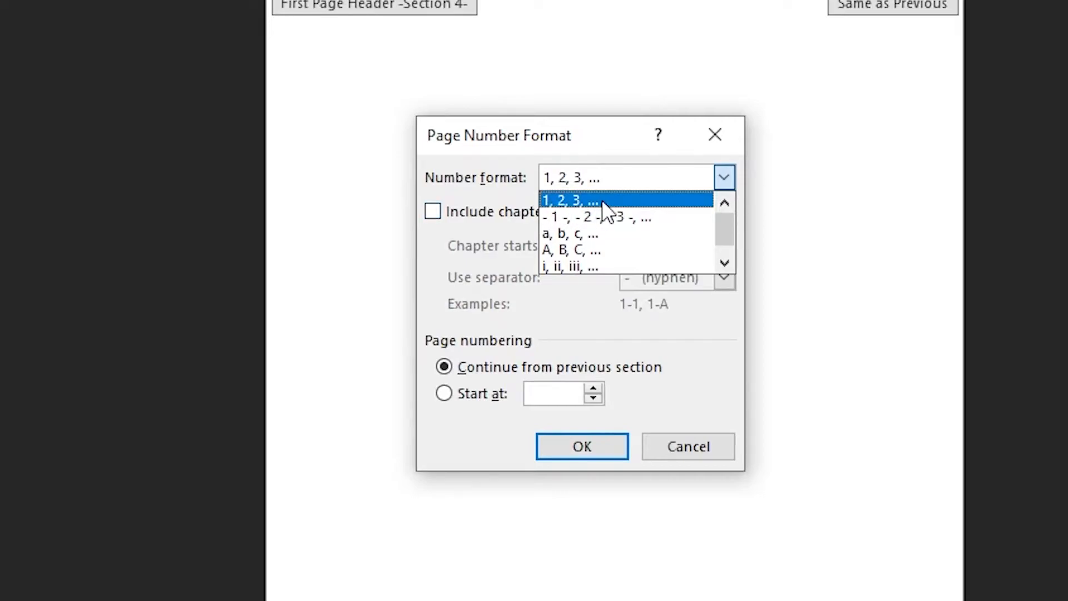
{"action": "left_click", "coordinate": [588, 177]}
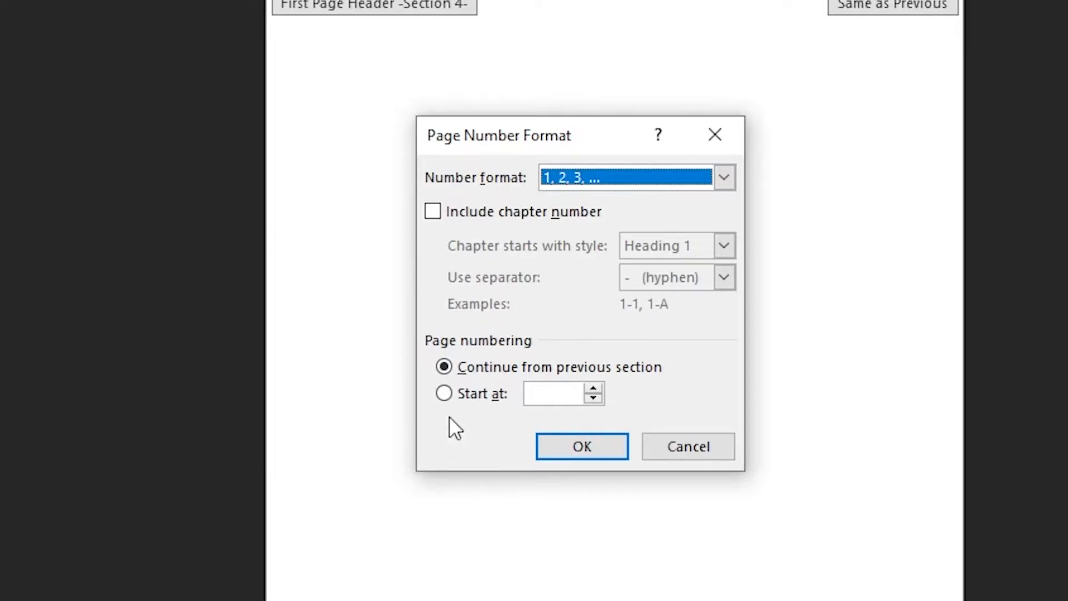
{"action": "left_click", "coordinate": [445, 394]}
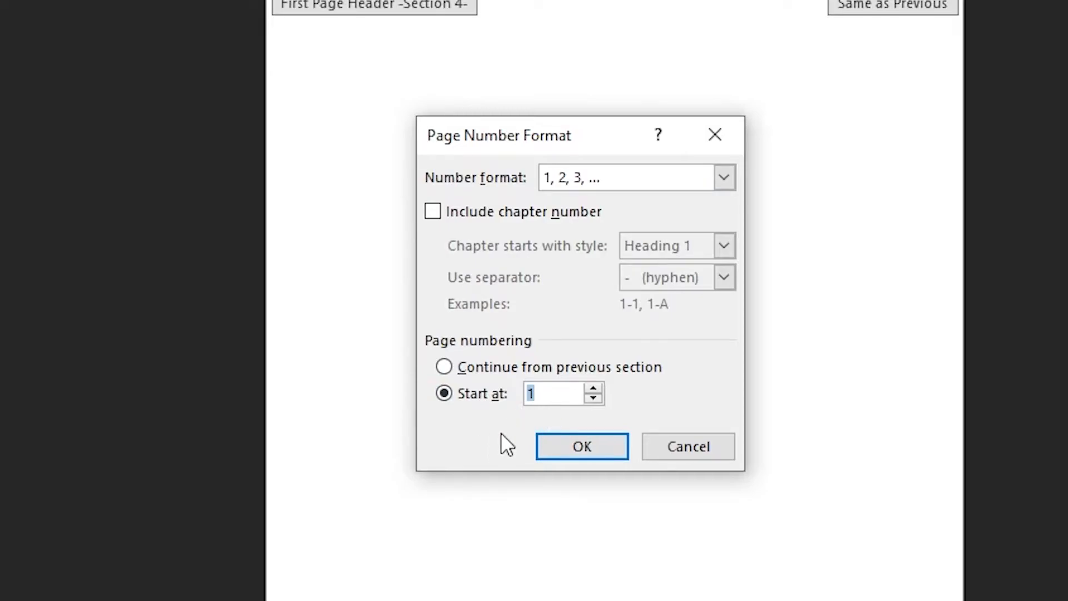
{"action": "left_click", "coordinate": [556, 451]}
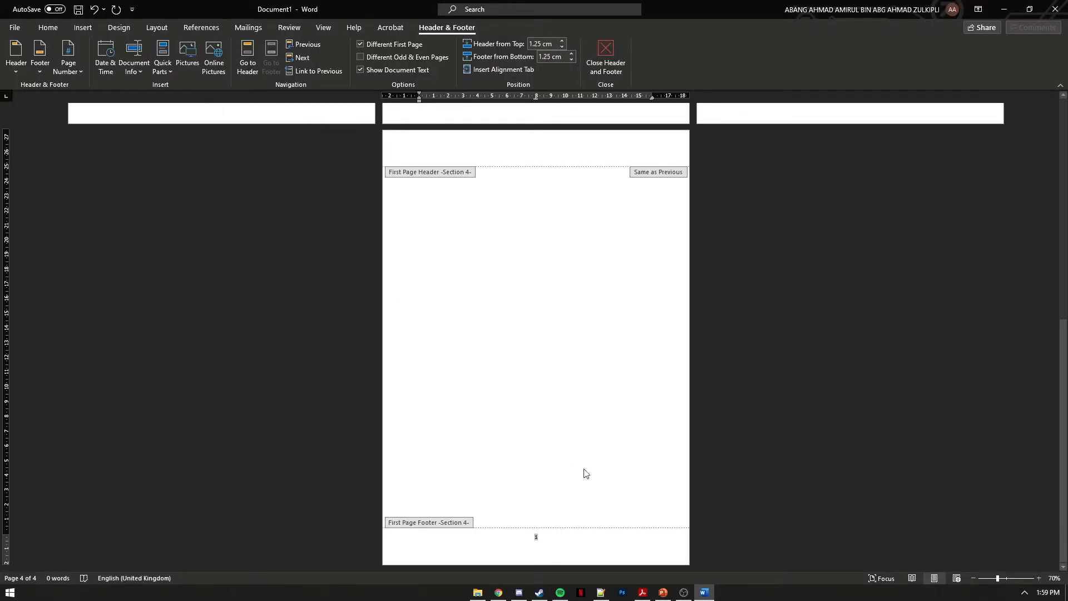
Leave footer editing and check the page numbering across all four pages
{"action": "left_click", "coordinate": [606, 56]}
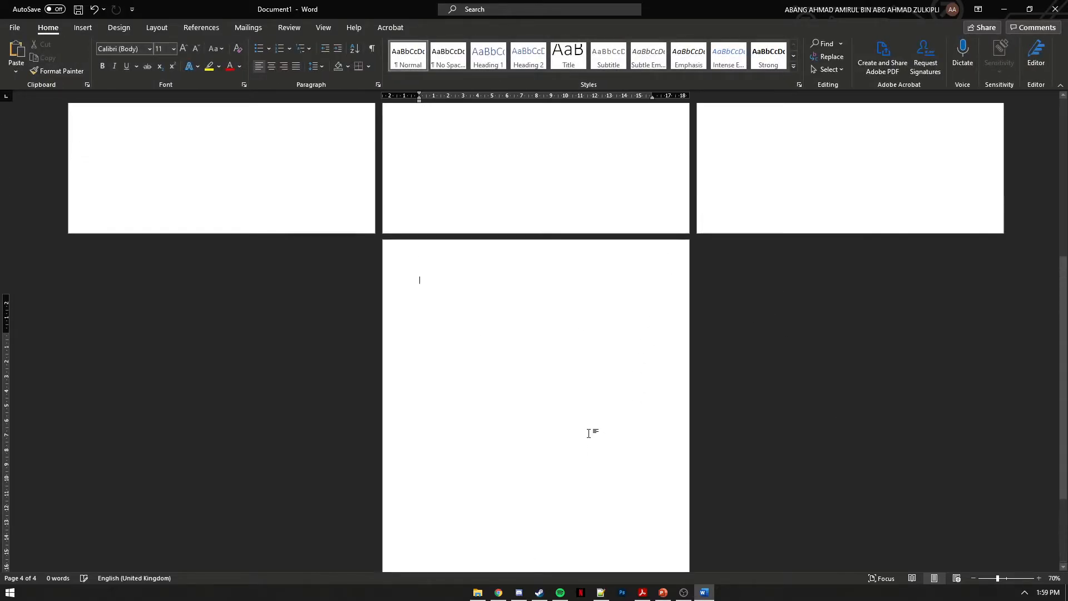
{"action": "scroll", "coordinate": [545, 553], "scroll_direction": "up", "scroll_amount": 3, "text": "ctrl"}
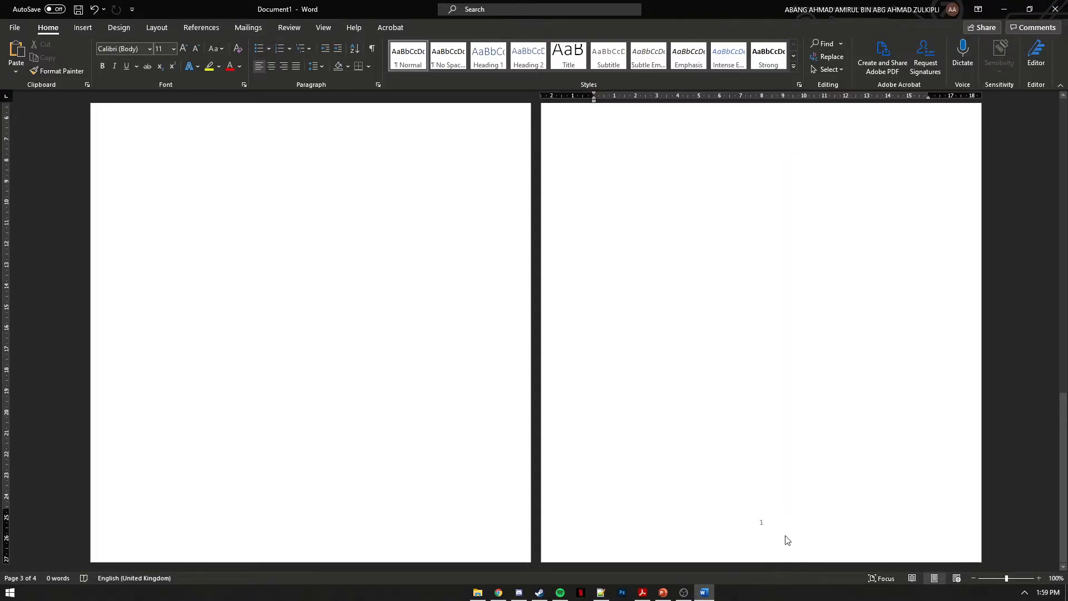
{"action": "scroll", "coordinate": [773, 482], "scroll_direction": "down", "scroll_amount": 4, "text": "ctrl"}
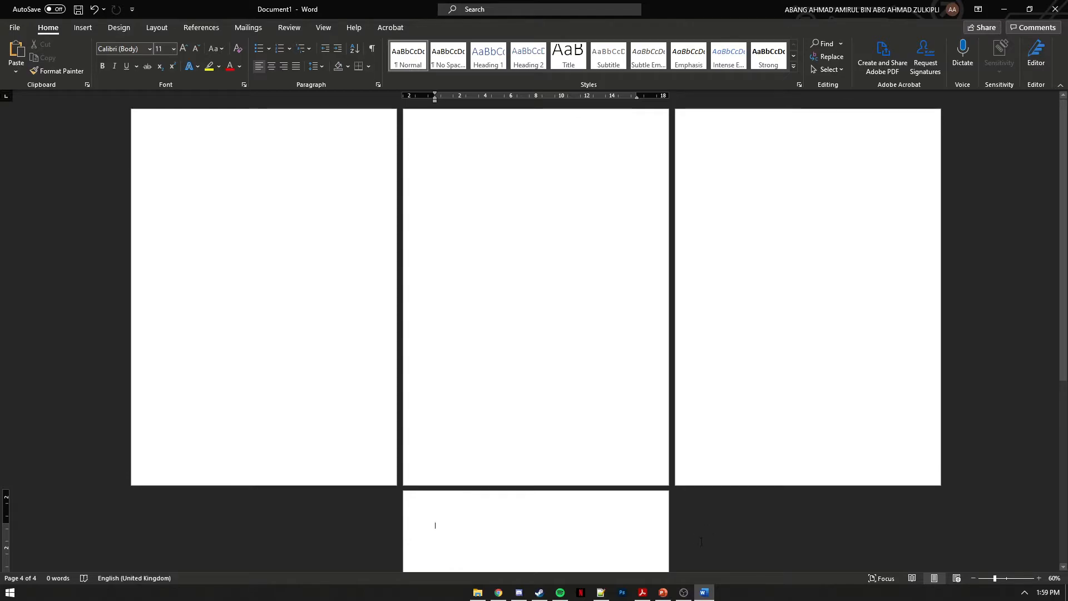
{"action": "scroll", "coordinate": [575, 419], "scroll_direction": "down", "scroll_amount": 3}
{"action": "scroll", "coordinate": [546, 406], "scroll_direction": "down", "scroll_amount": 3}
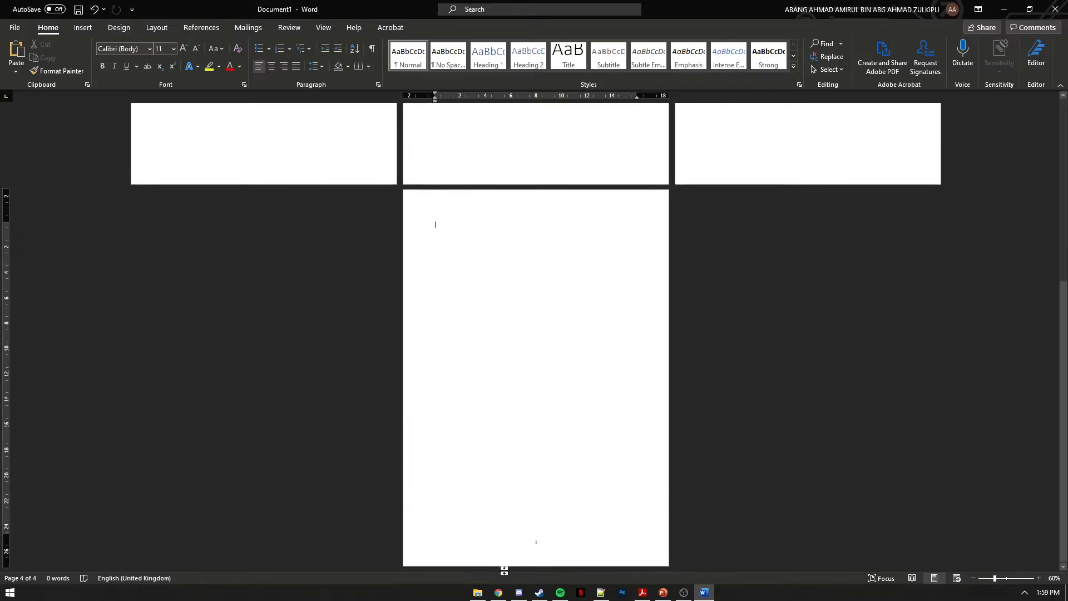
{"action": "scroll", "coordinate": [513, 536], "scroll_direction": "up", "scroll_amount": 5}
{"action": "scroll", "coordinate": [604, 353], "scroll_direction": "up", "scroll_amount": 2}
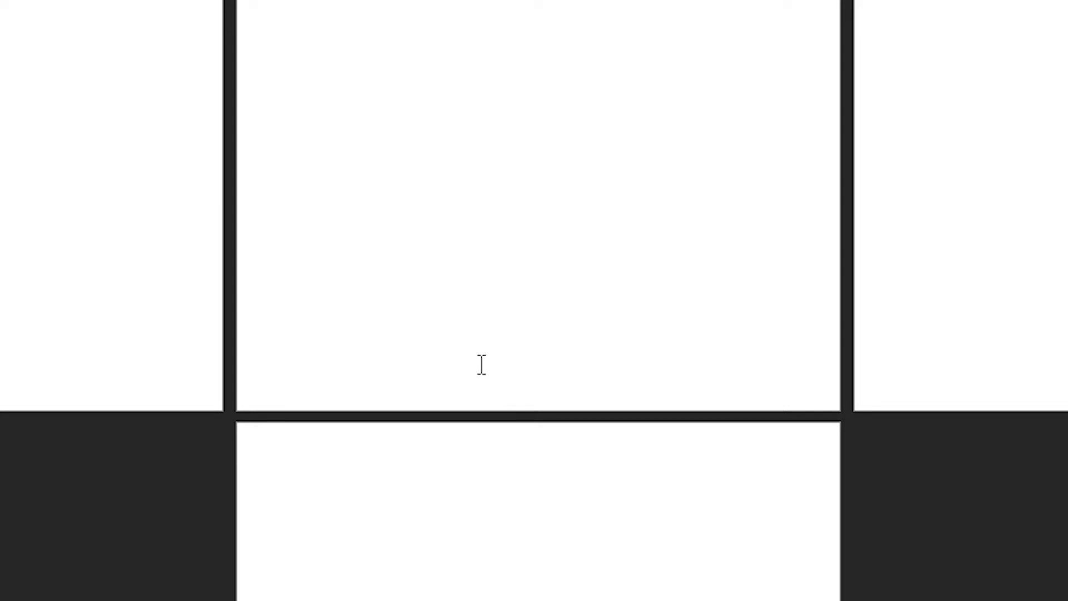
Open the second page's footer for editing, enable Different First Page for section 2, and unlink that footer from the previous section
{"action": "double_click", "coordinate": [510, 378]}
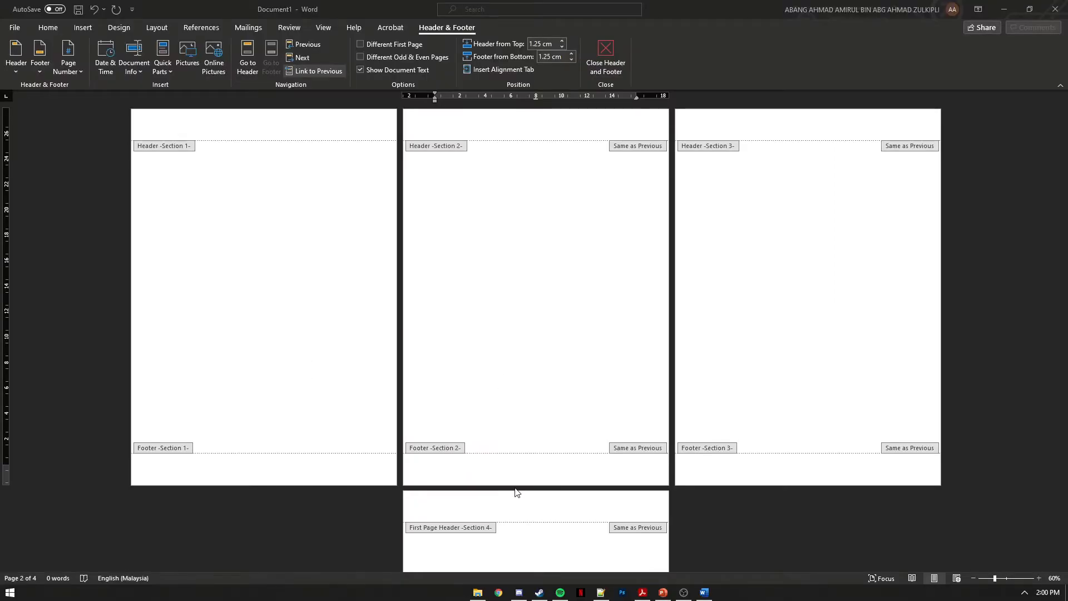
{"action": "left_click", "coordinate": [496, 477]}
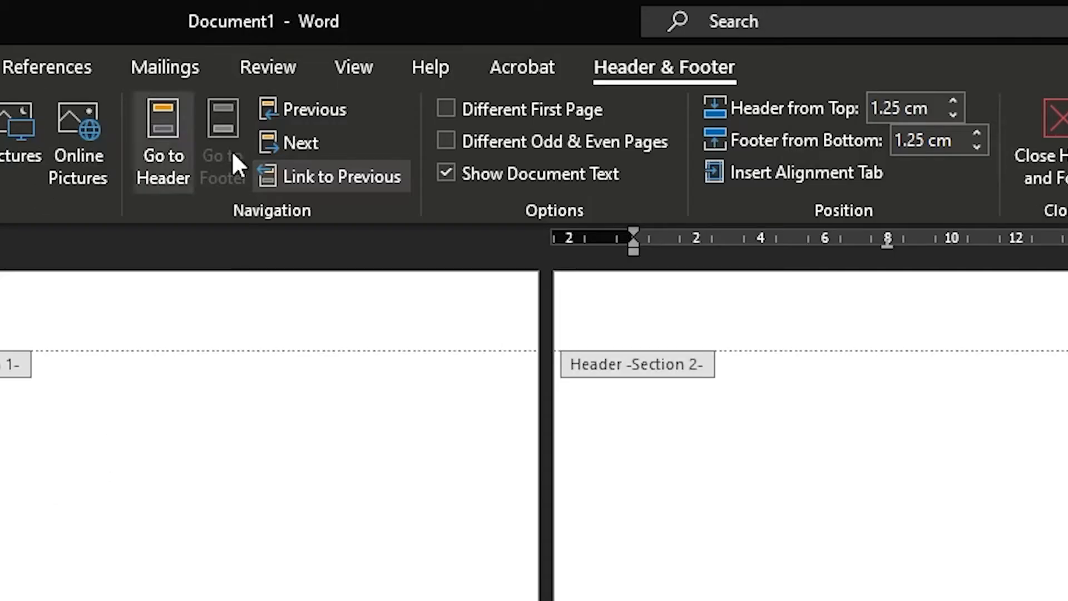
{"action": "left_click", "coordinate": [445, 111]}
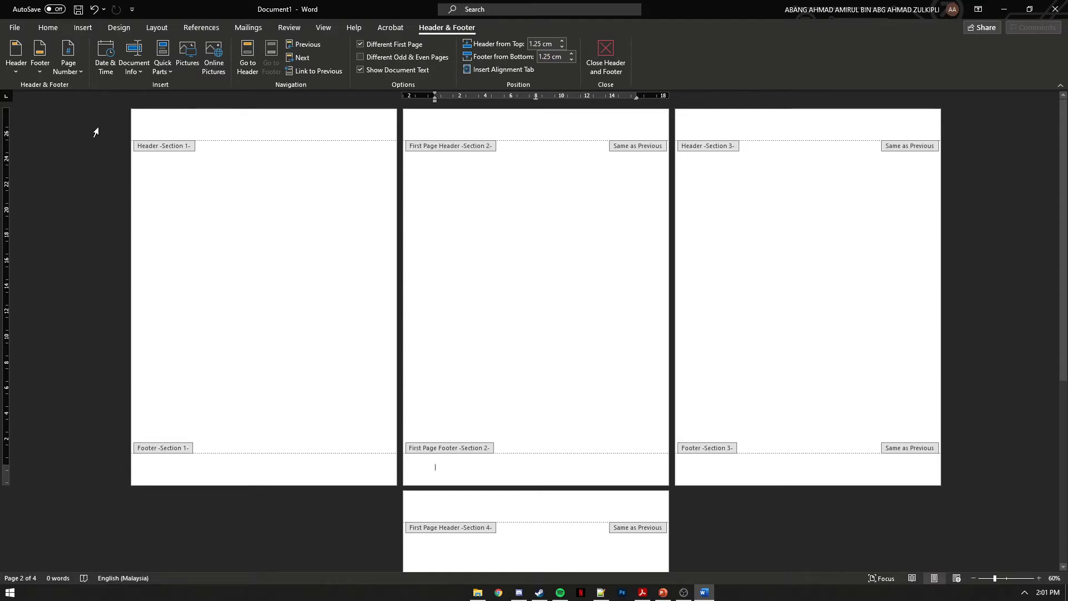
Insert a Plain Number 2 page number at the bottom of the page in section 2's first page footer
{"action": "left_click", "coordinate": [65, 68]}
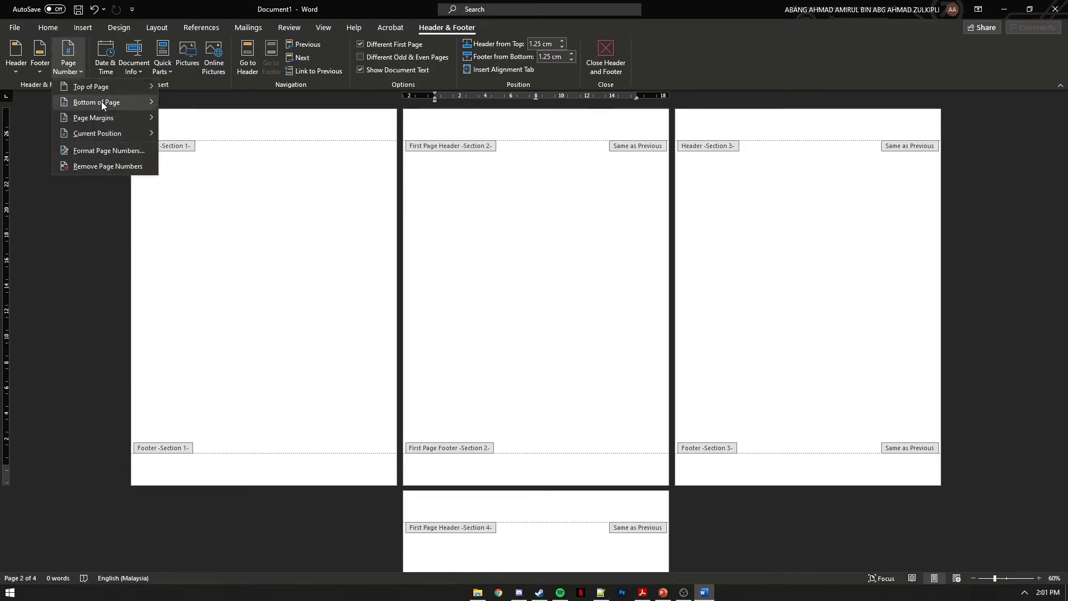
{"action": "mouse_move", "coordinate": [102, 104]}
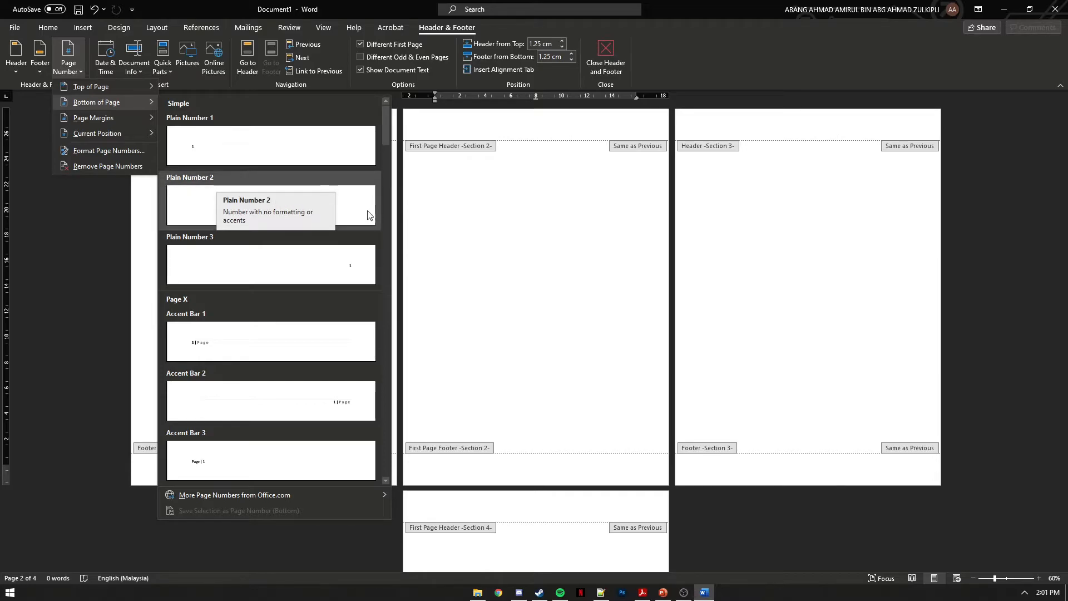
{"action": "left_click", "coordinate": [320, 216]}
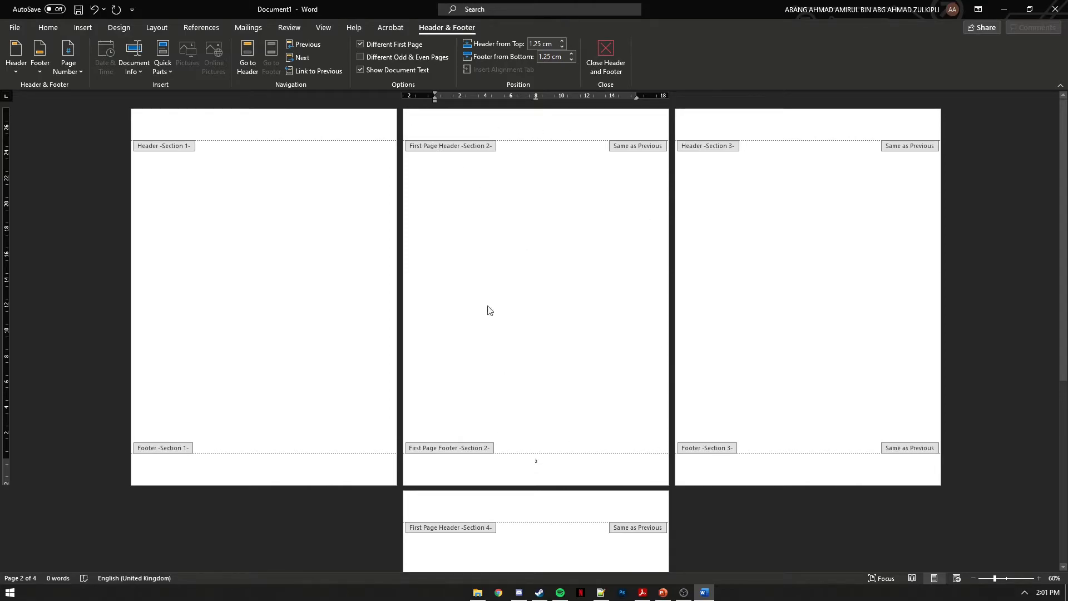
{"action": "scroll", "coordinate": [613, 469], "scroll_direction": "down", "scroll_amount": 5}
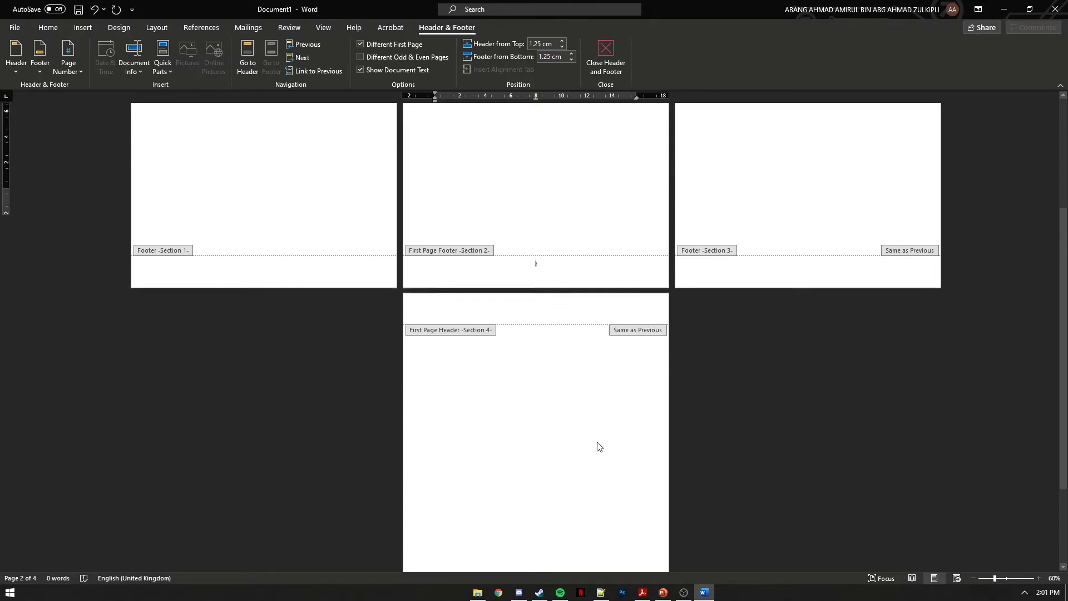
{"action": "scroll", "coordinate": [584, 417], "scroll_direction": "up", "scroll_amount": 5}
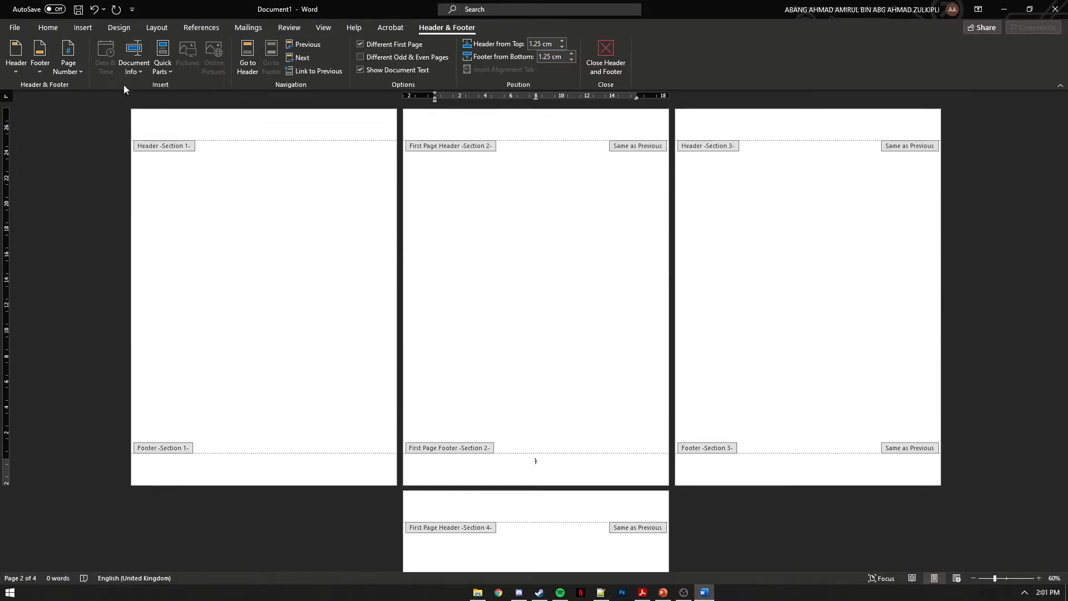
Format the section 2 page numbers as i, ii, iii and start them at i
{"action": "left_click", "coordinate": [72, 72]}
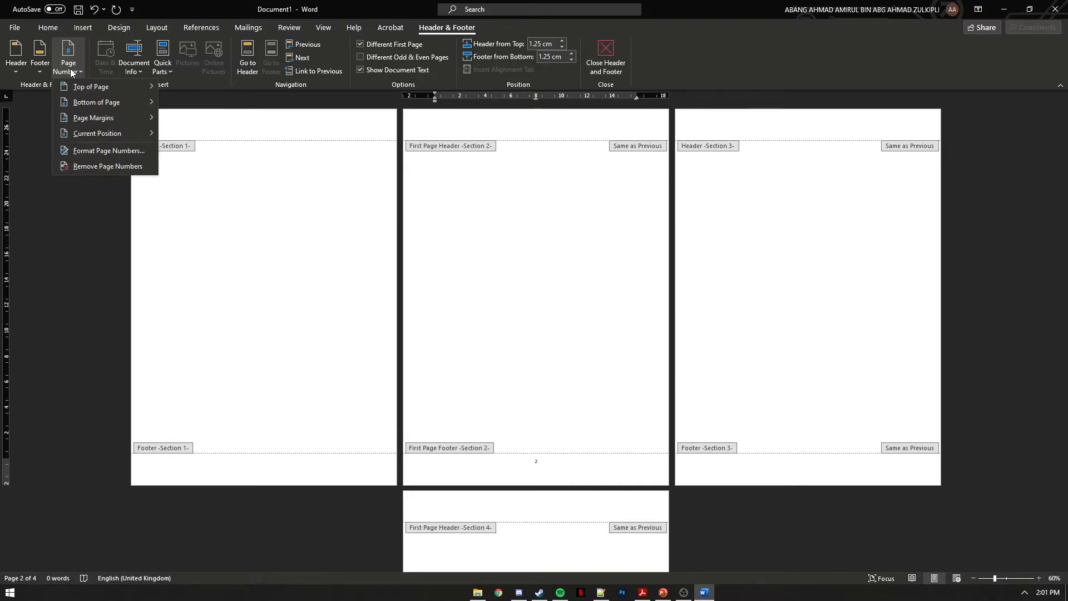
{"action": "left_click", "coordinate": [116, 152]}
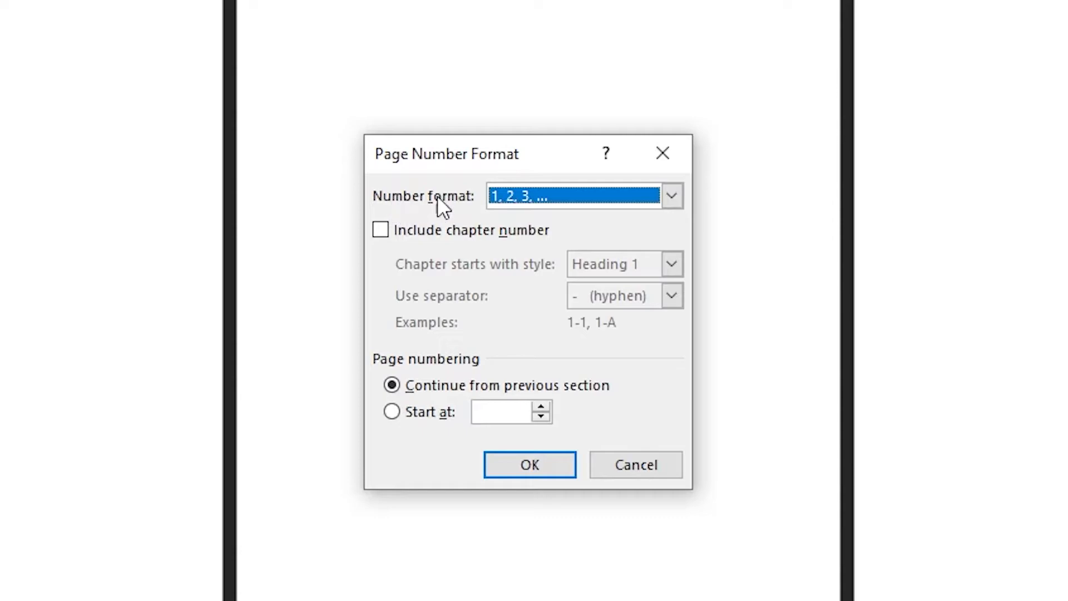
{"action": "left_click", "coordinate": [672, 196]}
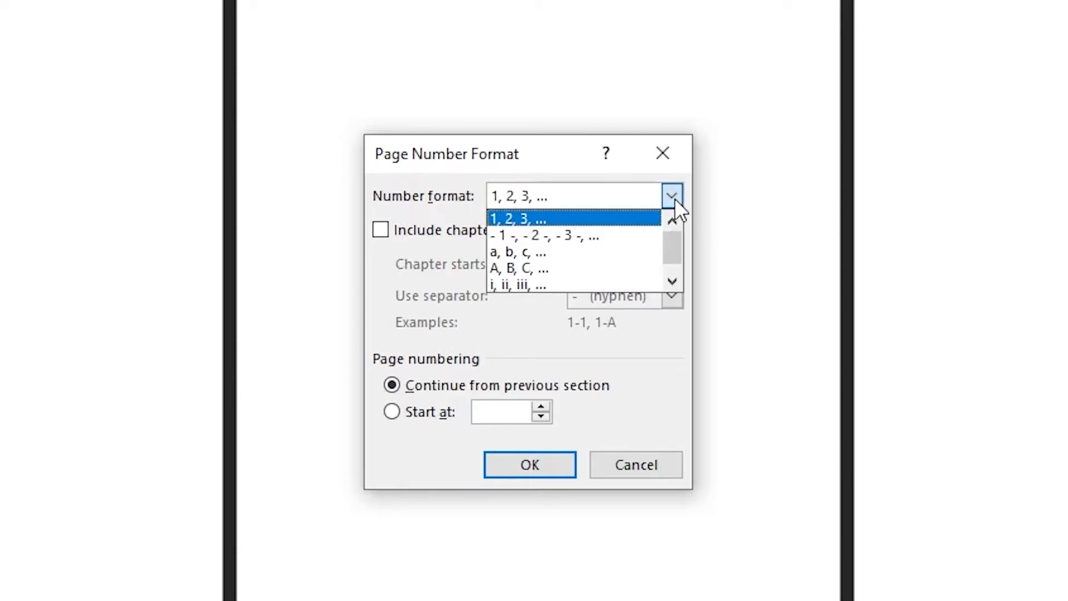
{"action": "scroll", "coordinate": [556, 267], "scroll_direction": "down", "scroll_amount": 1}
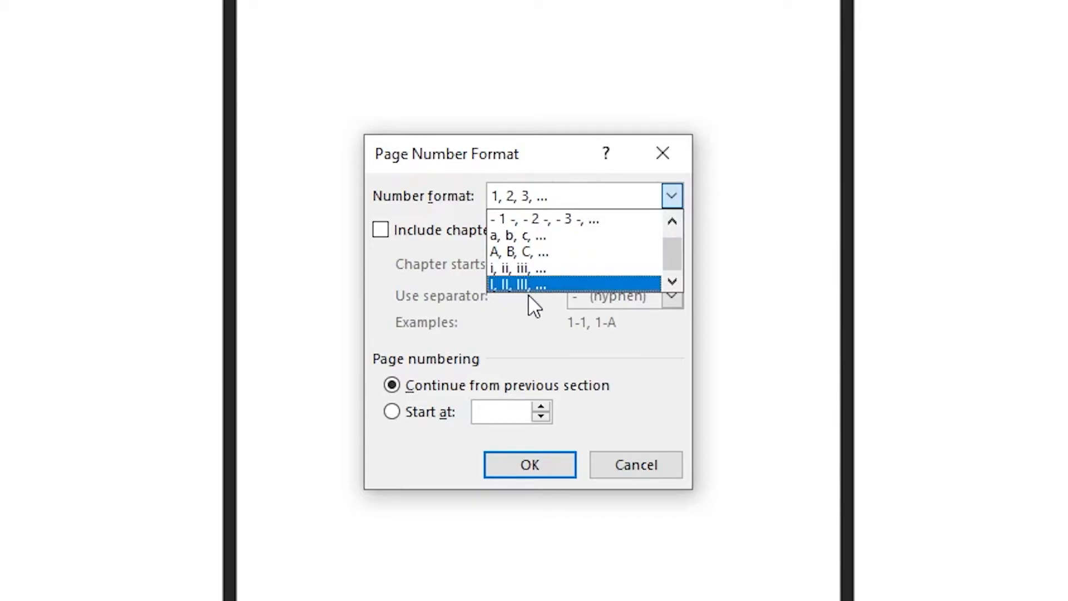
{"action": "left_click", "coordinate": [513, 269]}
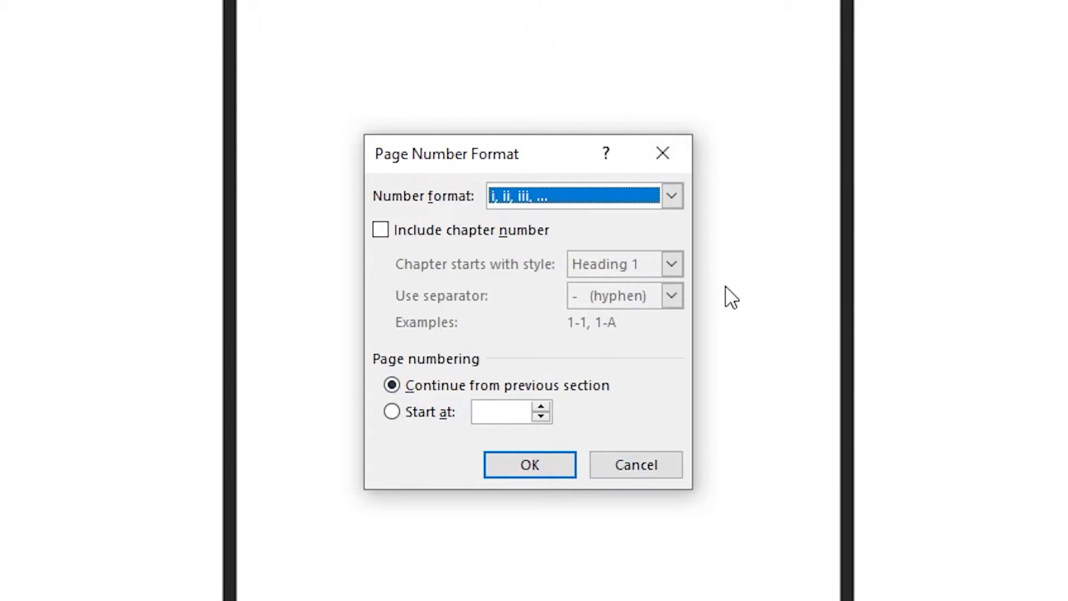
{"action": "left_click_drag", "start_coordinate": [483, 154], "coordinate": [461, 151]}
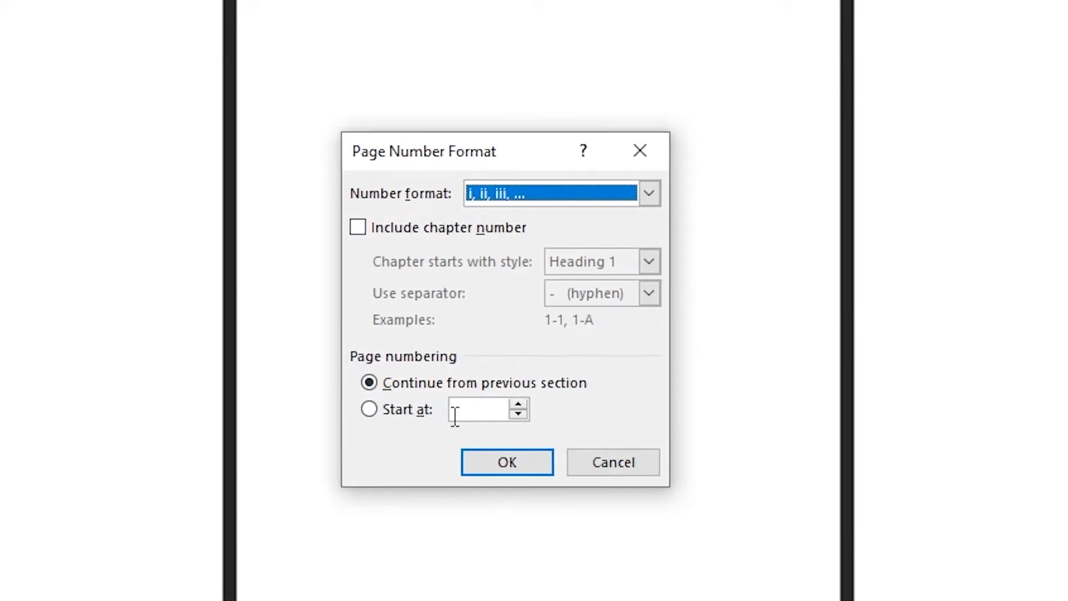
{"action": "left_click", "coordinate": [374, 414]}
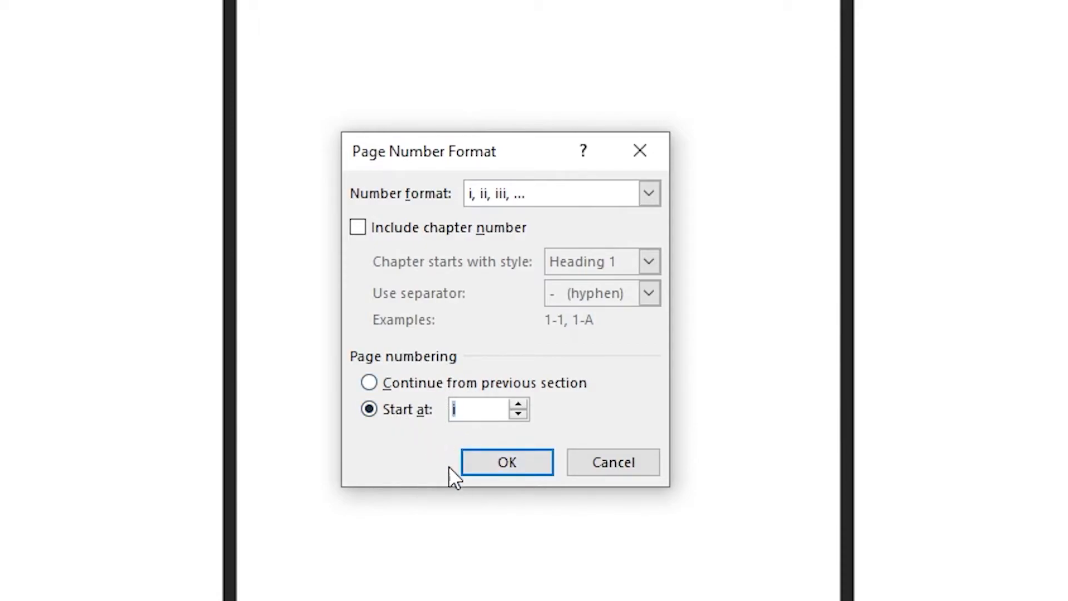
{"action": "left_click", "coordinate": [485, 467]}
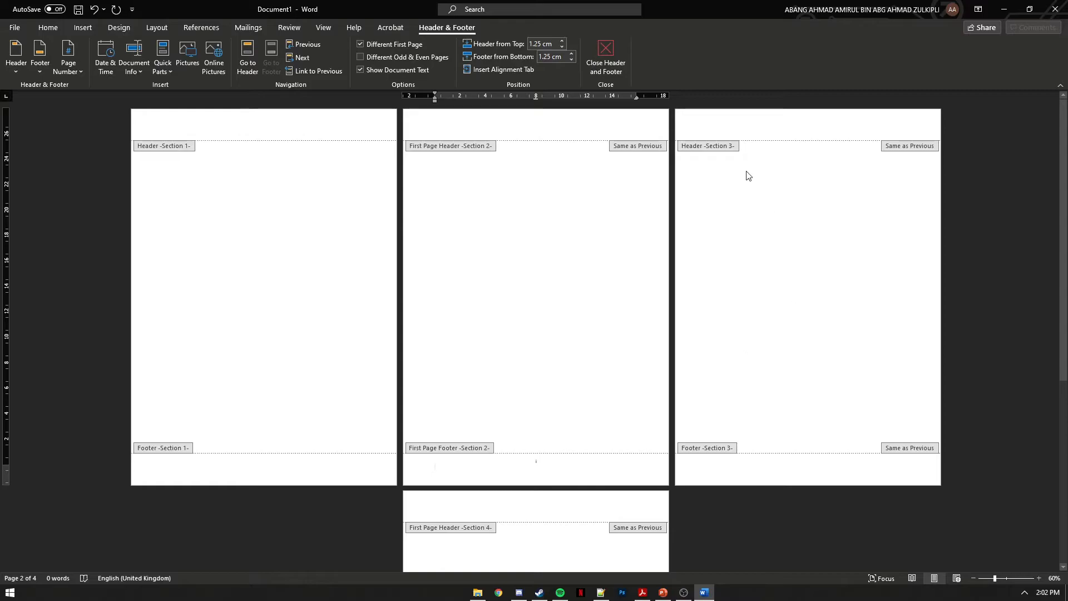
Insert a Plain Number 2 page number at the bottom of the page in the section 3 footer
{"action": "left_click", "coordinate": [726, 470]}
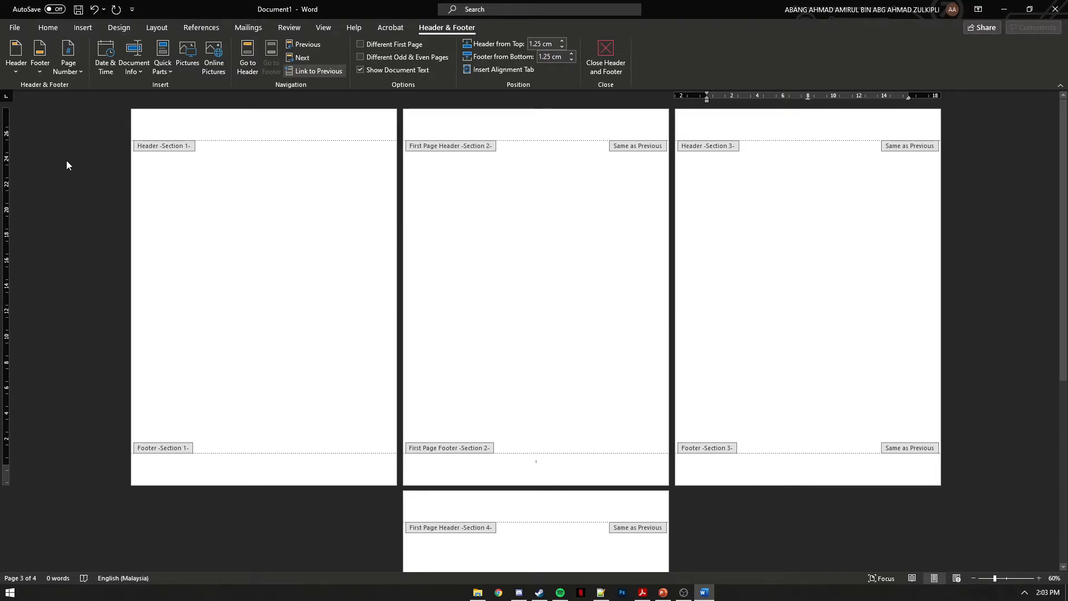
{"action": "left_click", "coordinate": [72, 70]}
{"action": "mouse_move", "coordinate": [99, 104]}
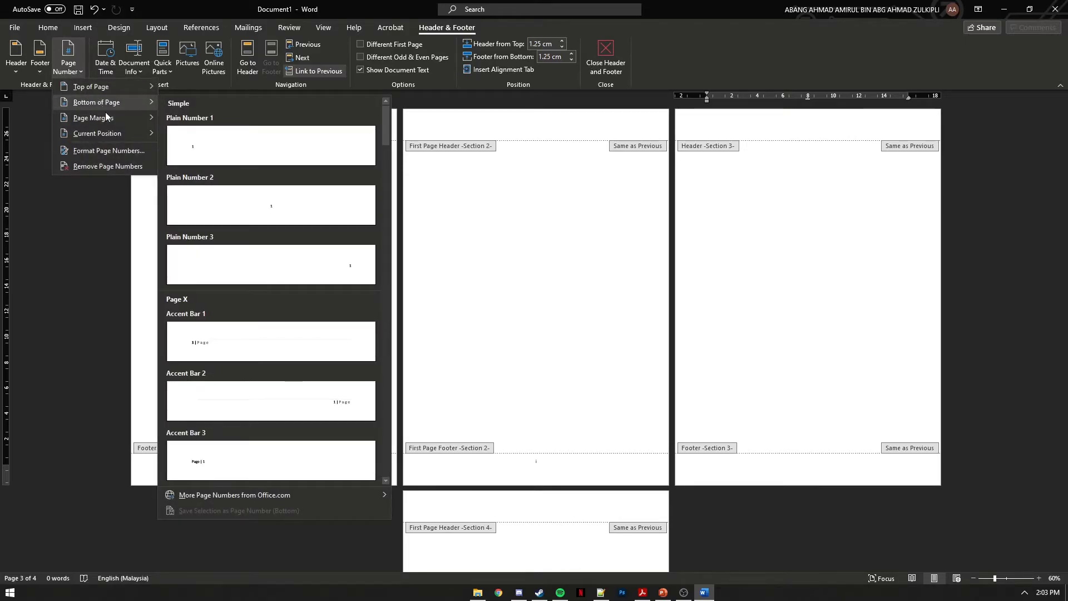
{"action": "left_click", "coordinate": [236, 216]}
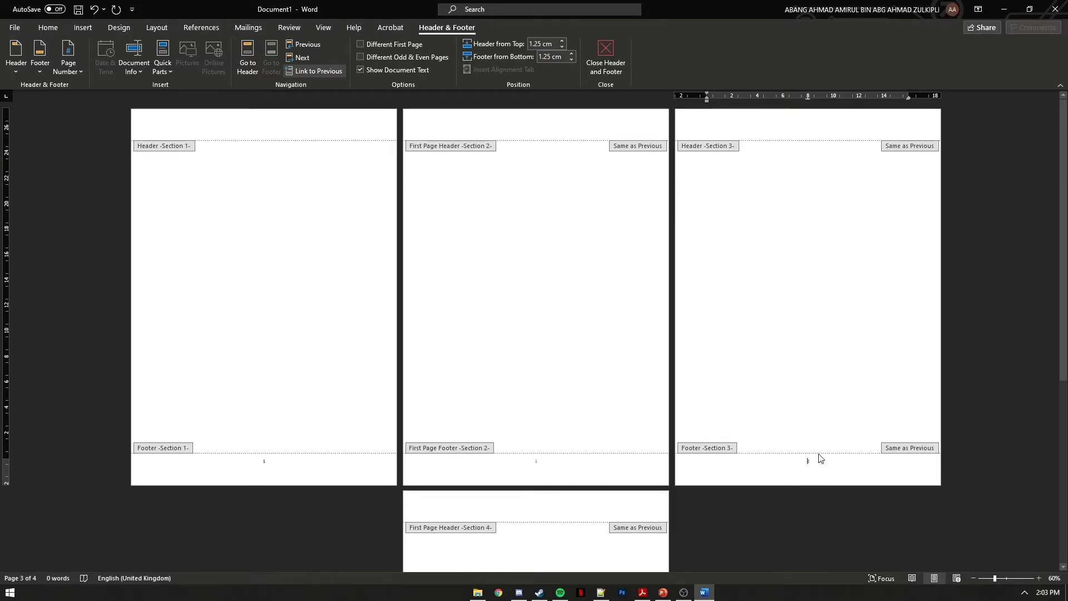
Format the section 3 page numbers as i, ii, iii, continuing from the previous section
{"action": "left_click", "coordinate": [68, 62]}
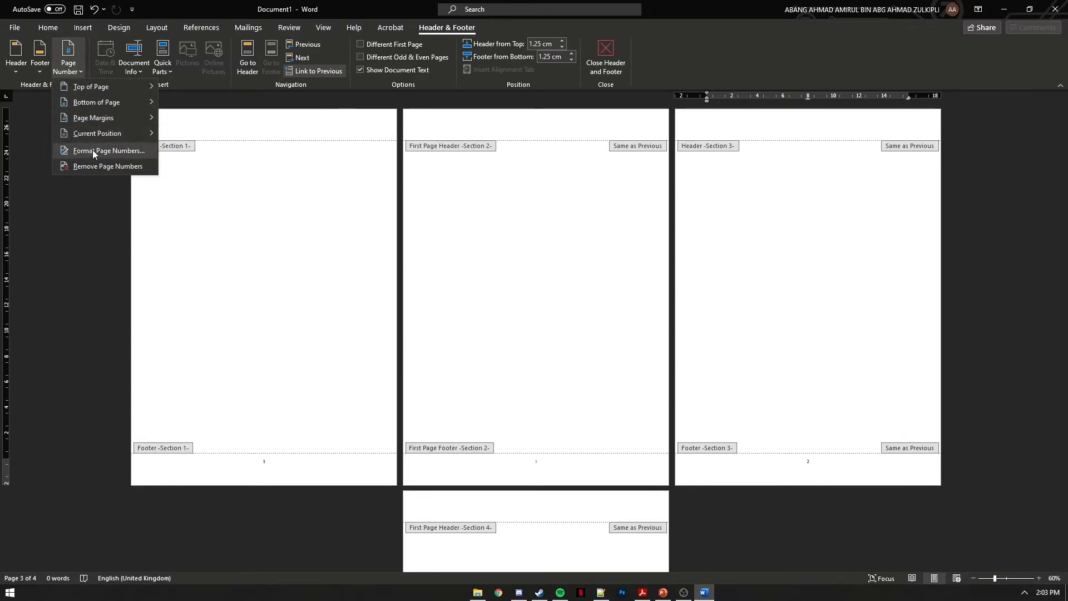
{"action": "left_click", "coordinate": [93, 151]}
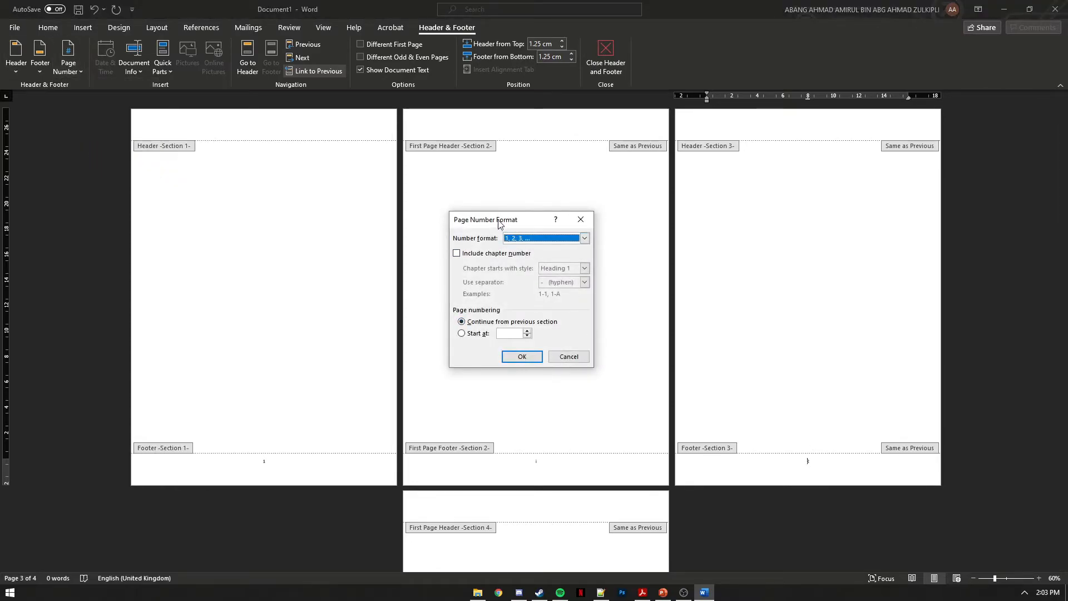
{"action": "left_click_drag", "start_coordinate": [518, 219], "coordinate": [524, 204]}
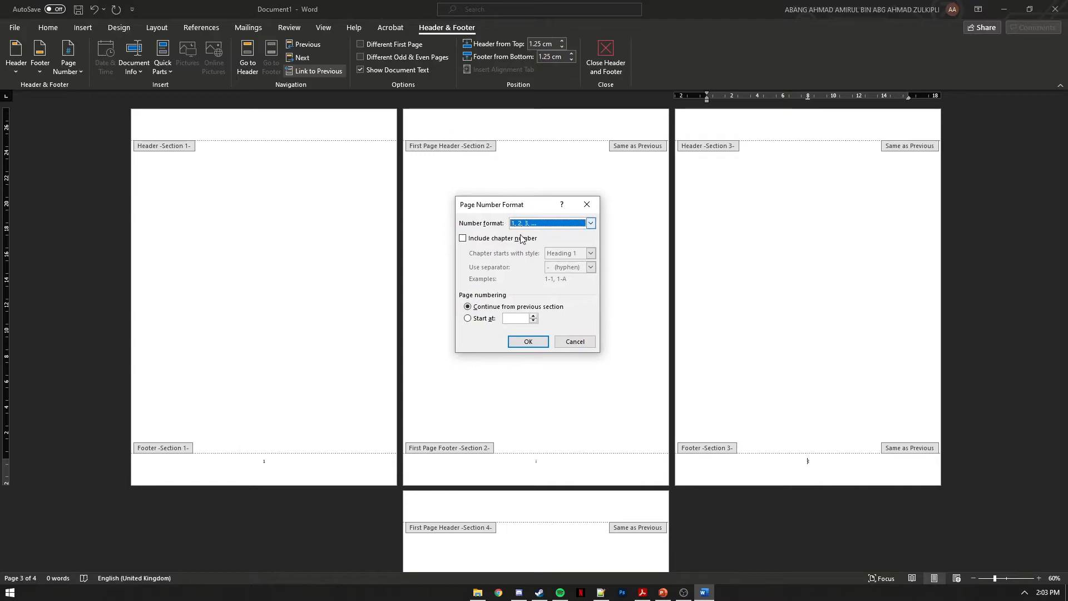
{"action": "left_click", "coordinate": [563, 226]}
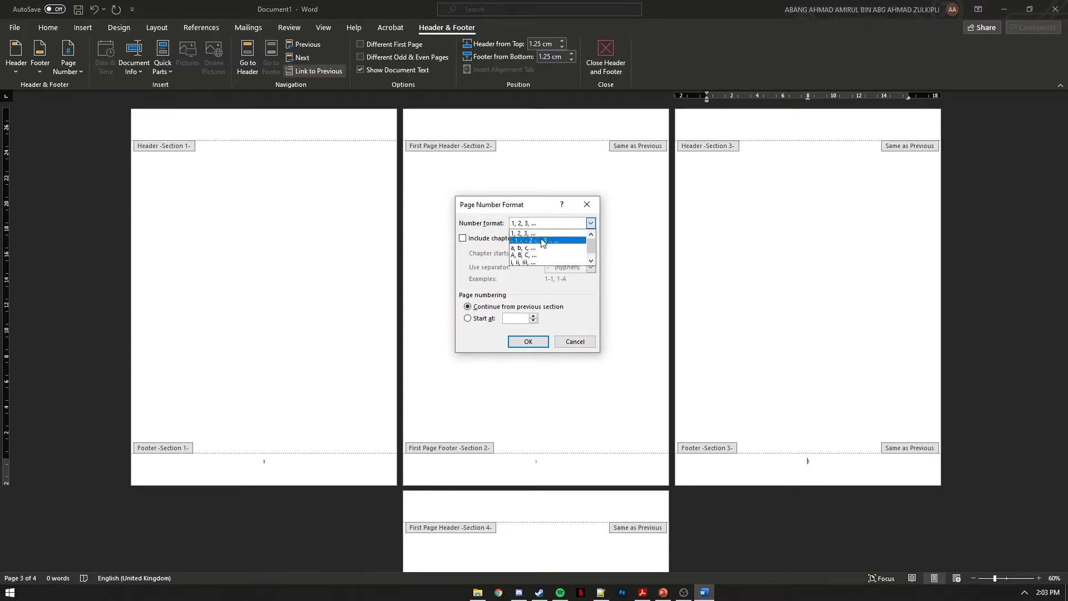
{"action": "left_click", "coordinate": [520, 263]}
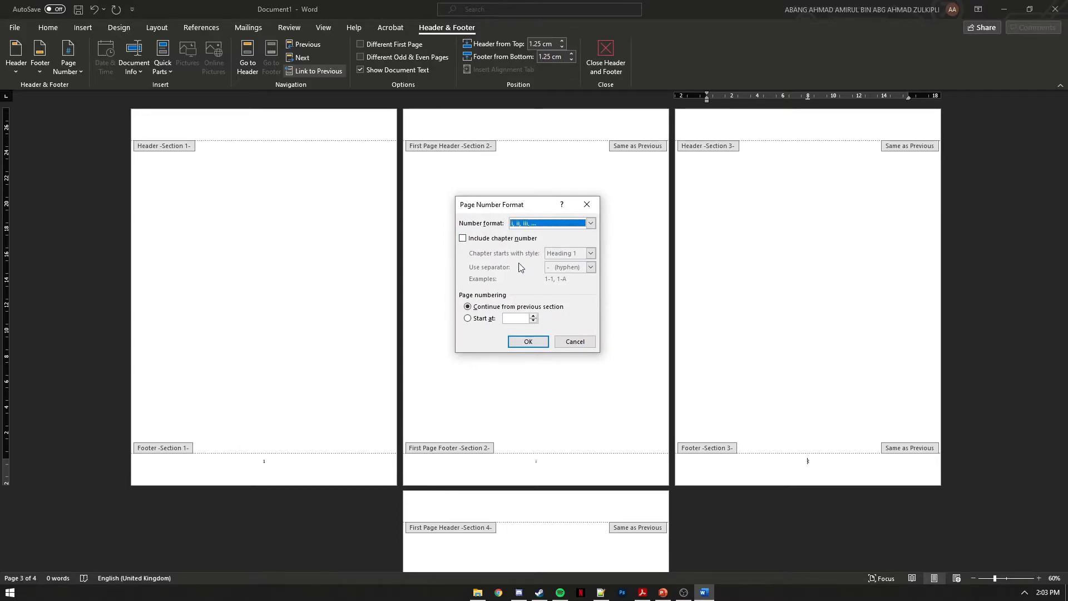
{"action": "left_click", "coordinate": [528, 342]}
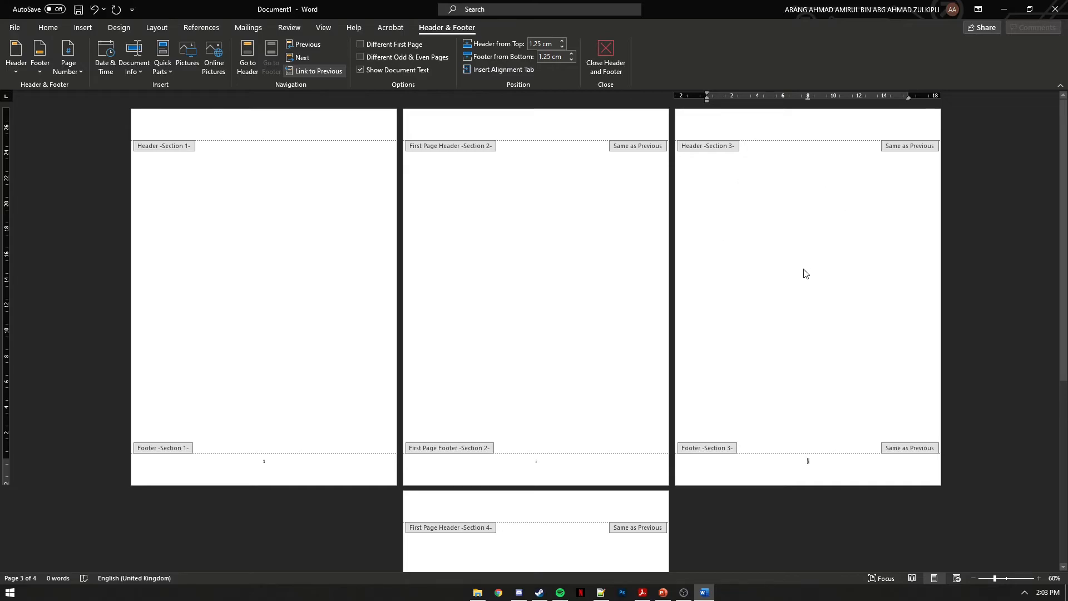
Remove the page number from the title page by enabling Different First Page for section 1
{"action": "left_click", "coordinate": [265, 462]}
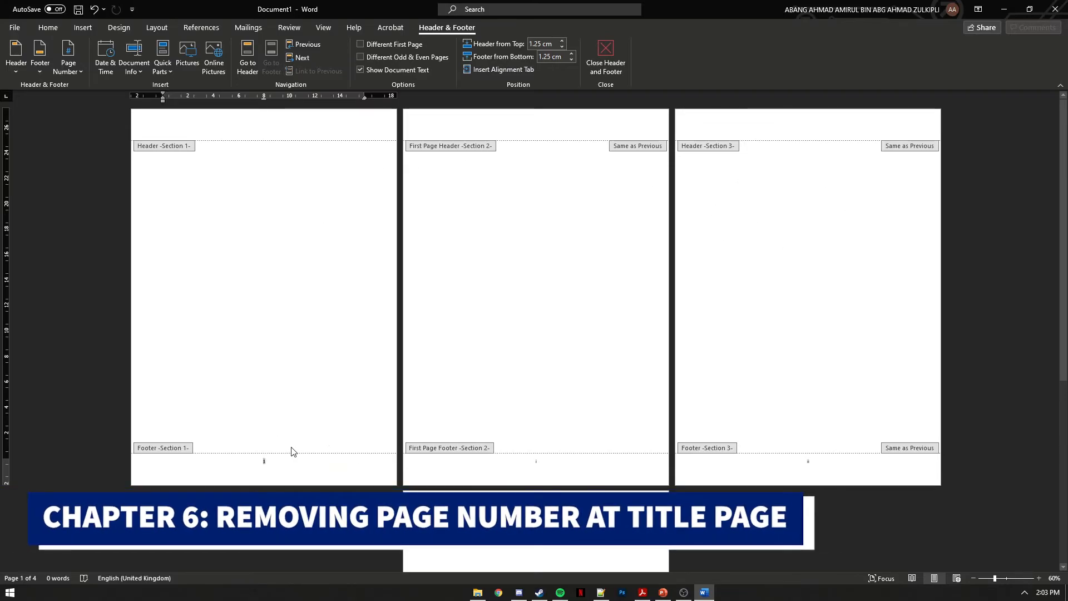
{"action": "scroll", "coordinate": [264, 457], "scroll_direction": "down", "scroll_amount": 3}
{"action": "scroll", "coordinate": [262, 451], "scroll_direction": "down", "scroll_amount": 3}
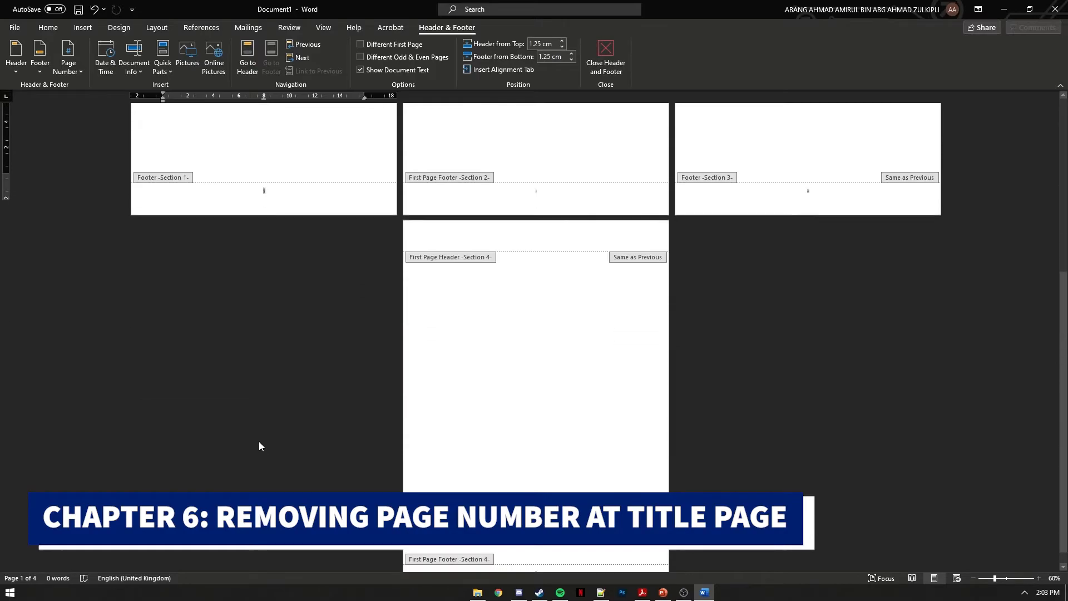
{"action": "scroll", "coordinate": [245, 423], "scroll_direction": "up", "scroll_amount": 2}
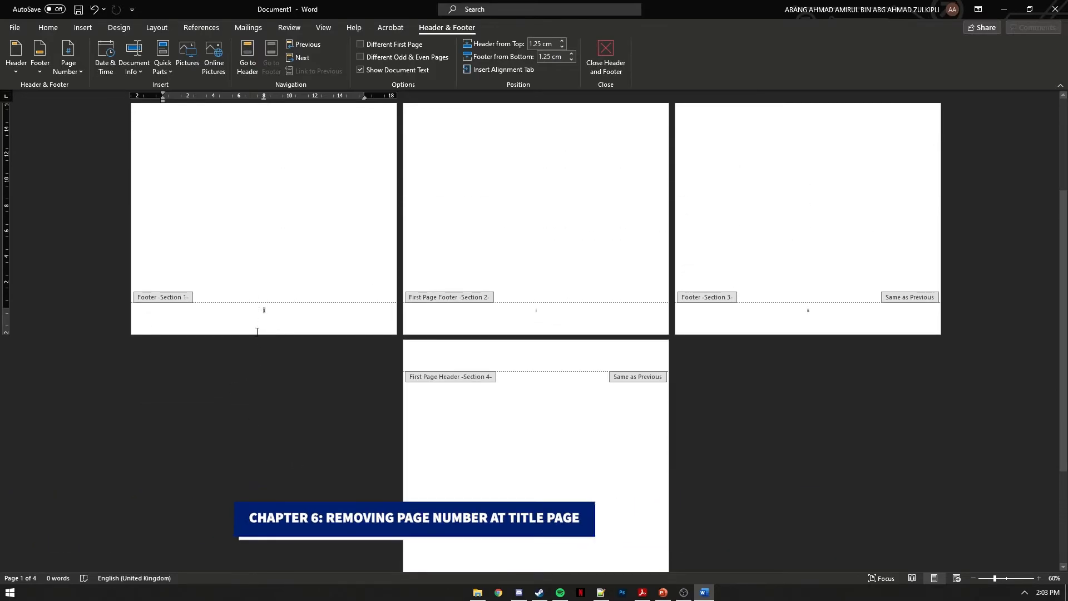
{"action": "scroll", "coordinate": [277, 297], "scroll_direction": "up", "scroll_amount": 3}
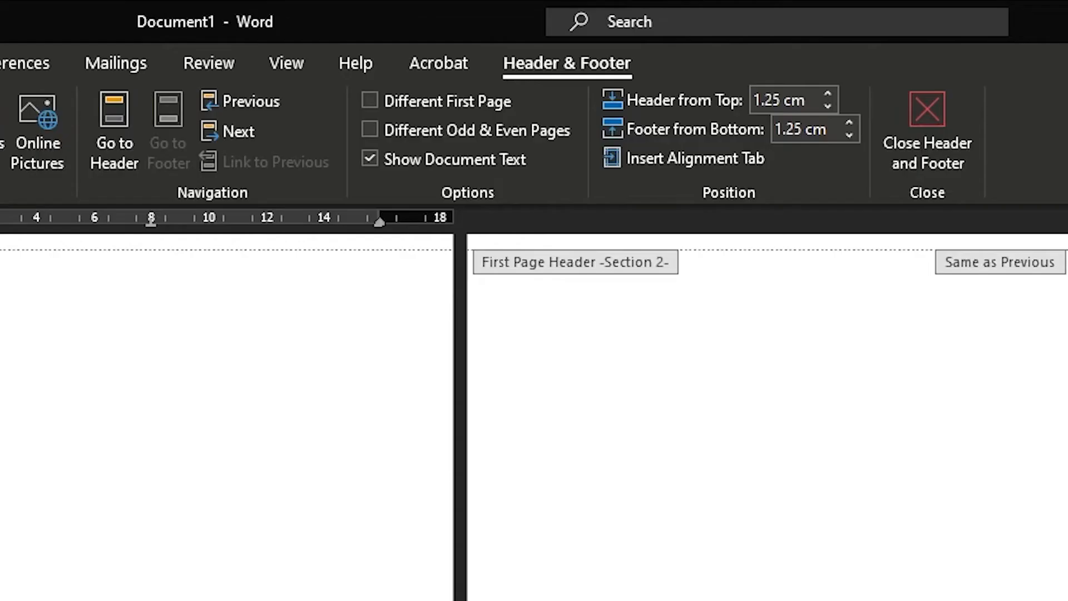
{"action": "left_click", "coordinate": [374, 99]}
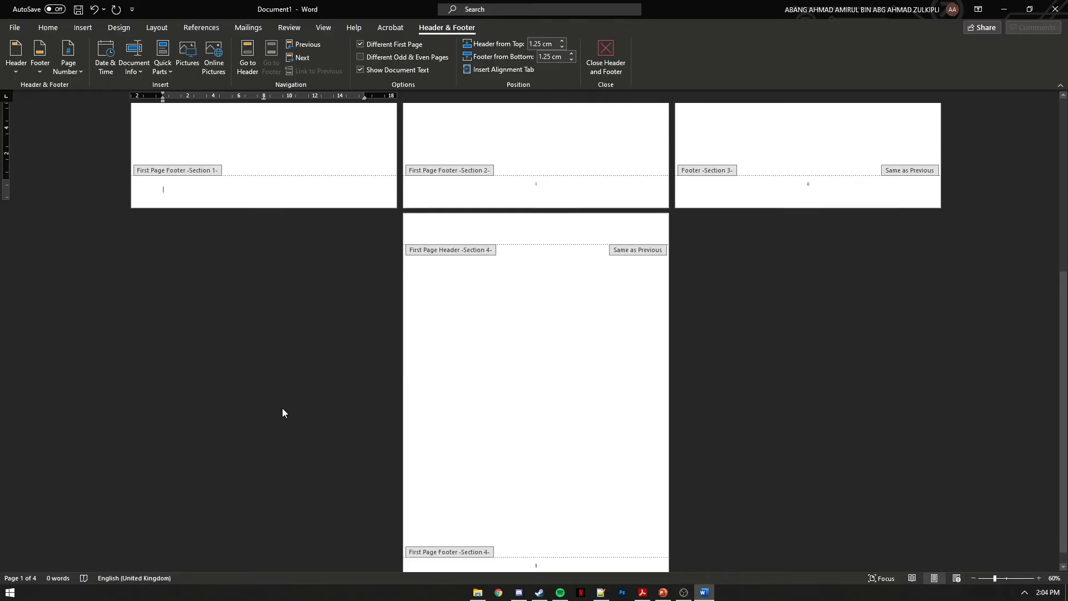
Look over the footers across all four sections and close header and footer editing
{"action": "scroll", "coordinate": [282, 409], "scroll_direction": "down", "scroll_amount": 1}
{"action": "scroll", "coordinate": [276, 403], "scroll_direction": "up", "scroll_amount": 3}
{"action": "scroll", "coordinate": [377, 286], "scroll_direction": "up", "scroll_amount": 5}
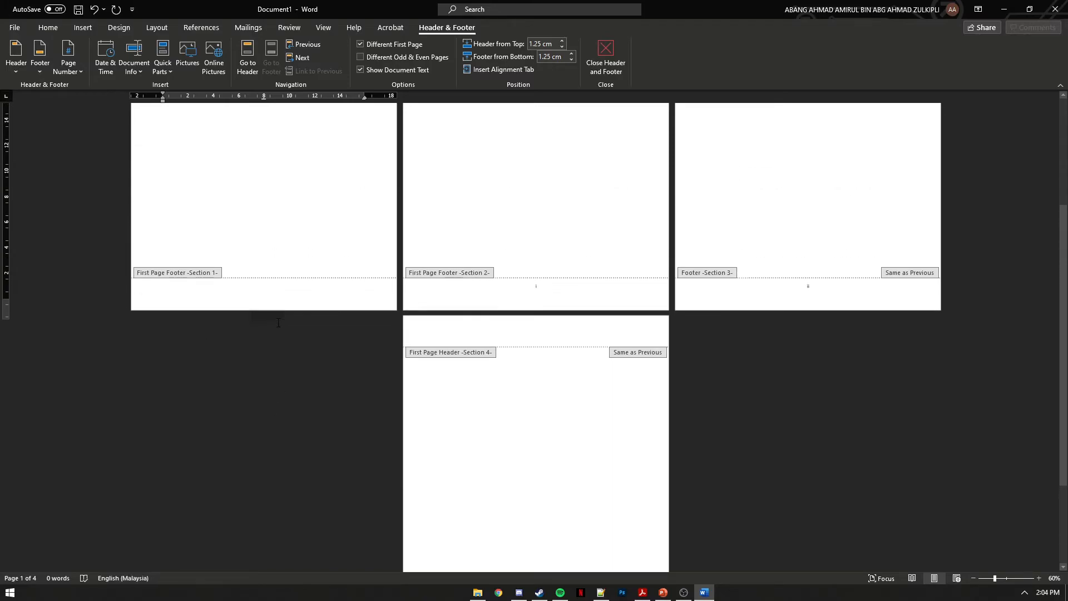
{"action": "scroll", "coordinate": [250, 366], "scroll_direction": "down", "scroll_amount": 3}
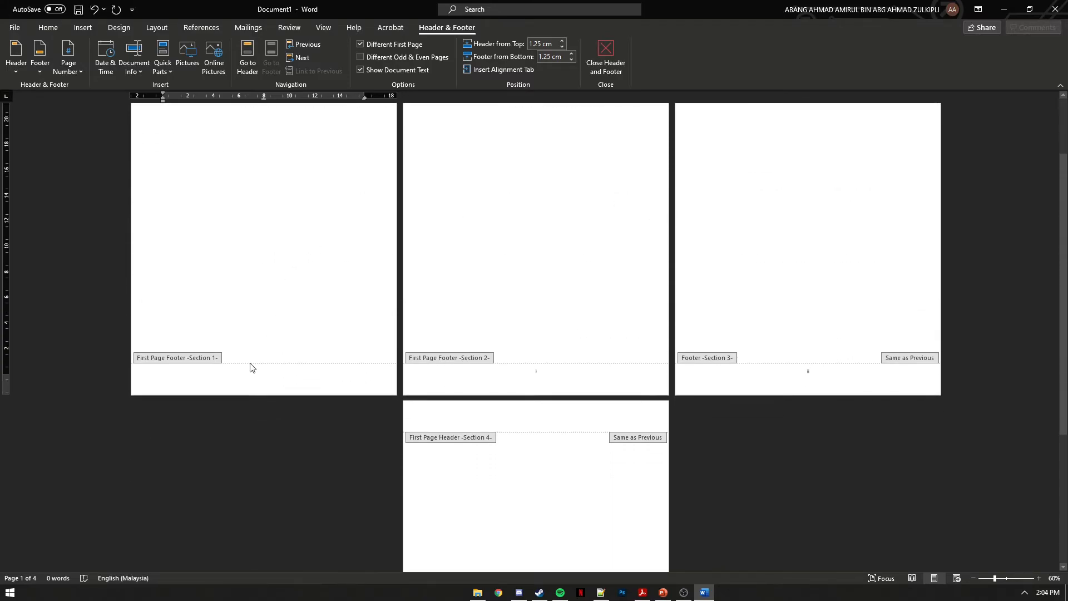
{"action": "scroll", "coordinate": [250, 365], "scroll_direction": "up", "scroll_amount": 3}
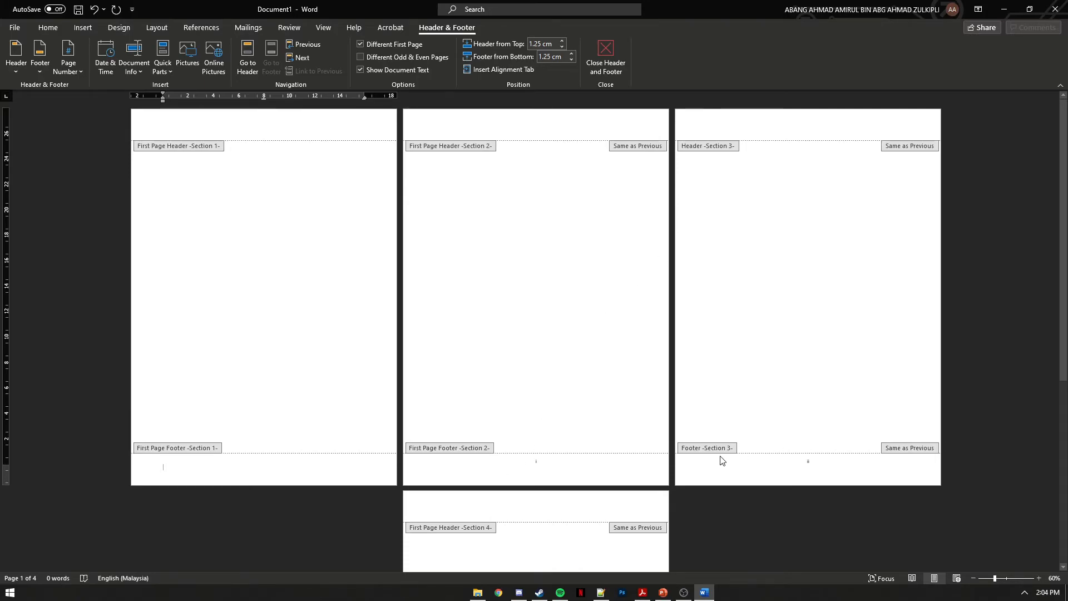
{"action": "scroll", "coordinate": [715, 452], "scroll_direction": "down", "scroll_amount": 5}
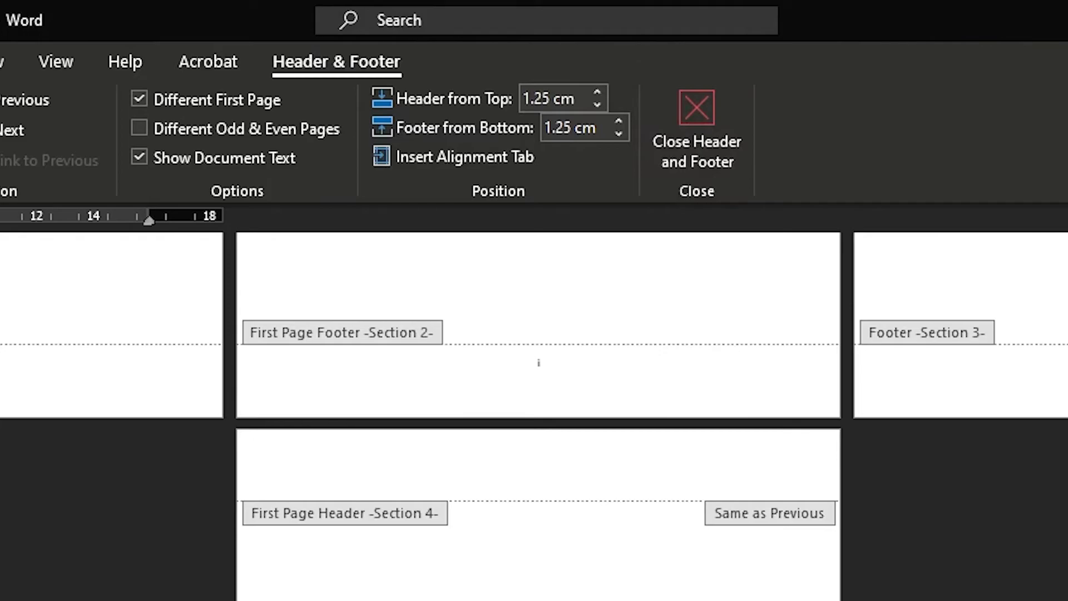
{"action": "left_click", "coordinate": [704, 166]}
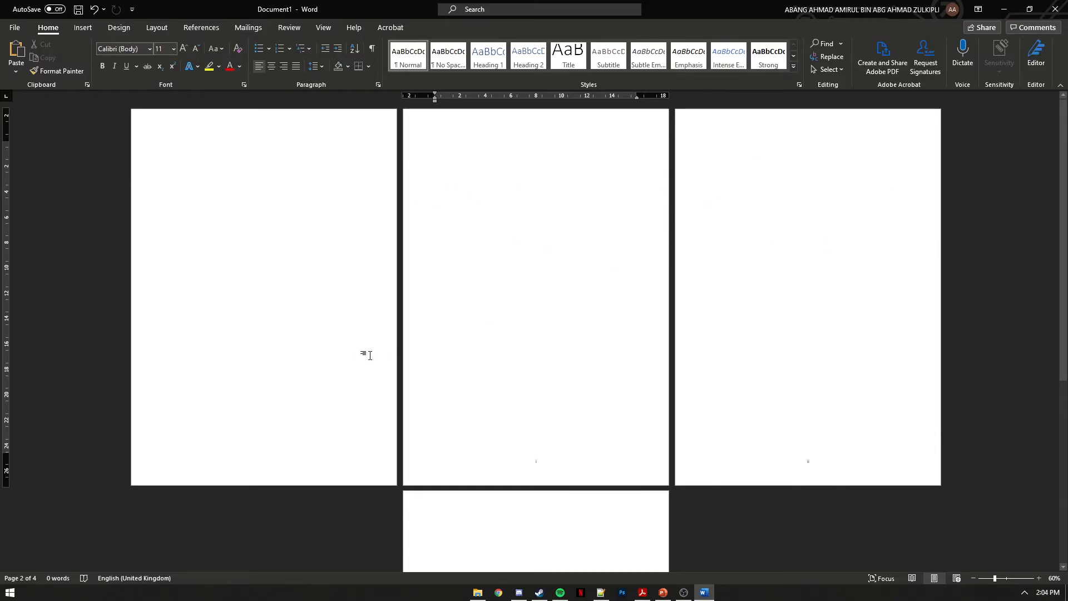
Insert an Automatic Table 1 table of contents at the start of page three
{"action": "left_click", "coordinate": [734, 148]}
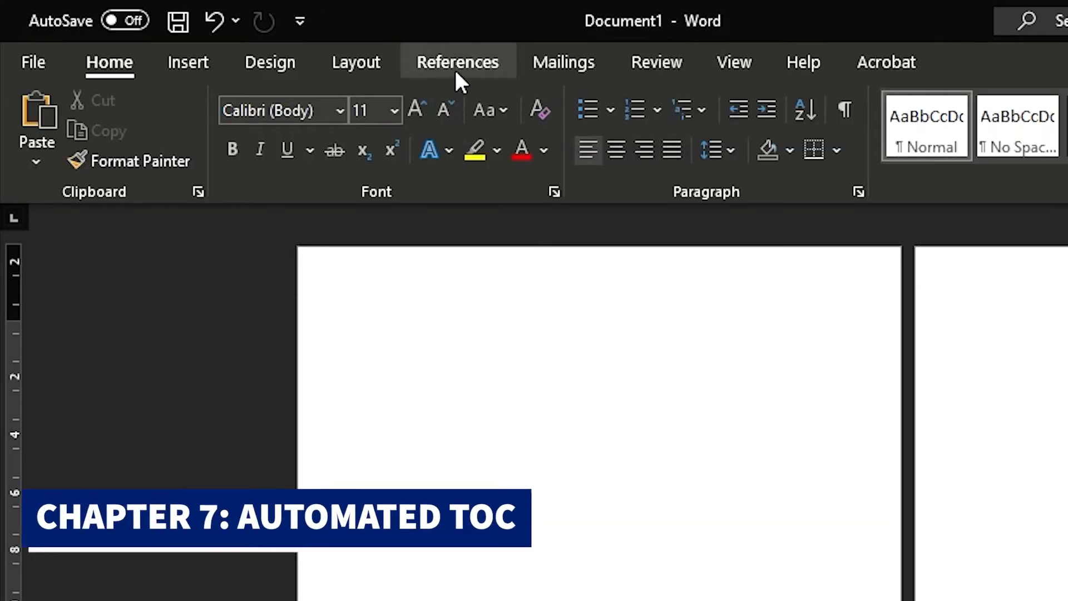
{"action": "left_click", "coordinate": [457, 62]}
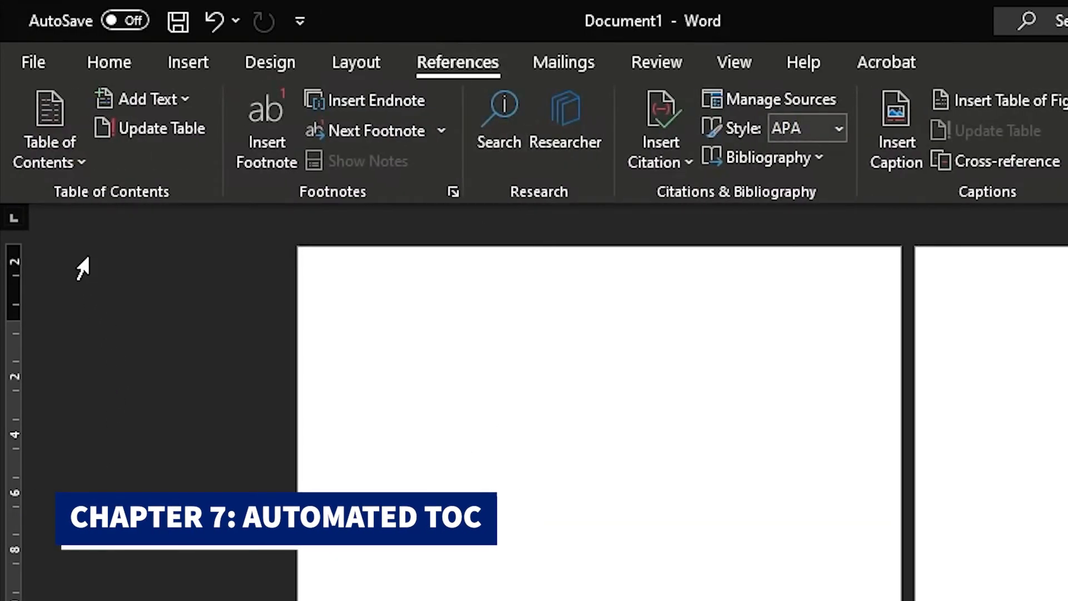
{"action": "left_click", "coordinate": [63, 159]}
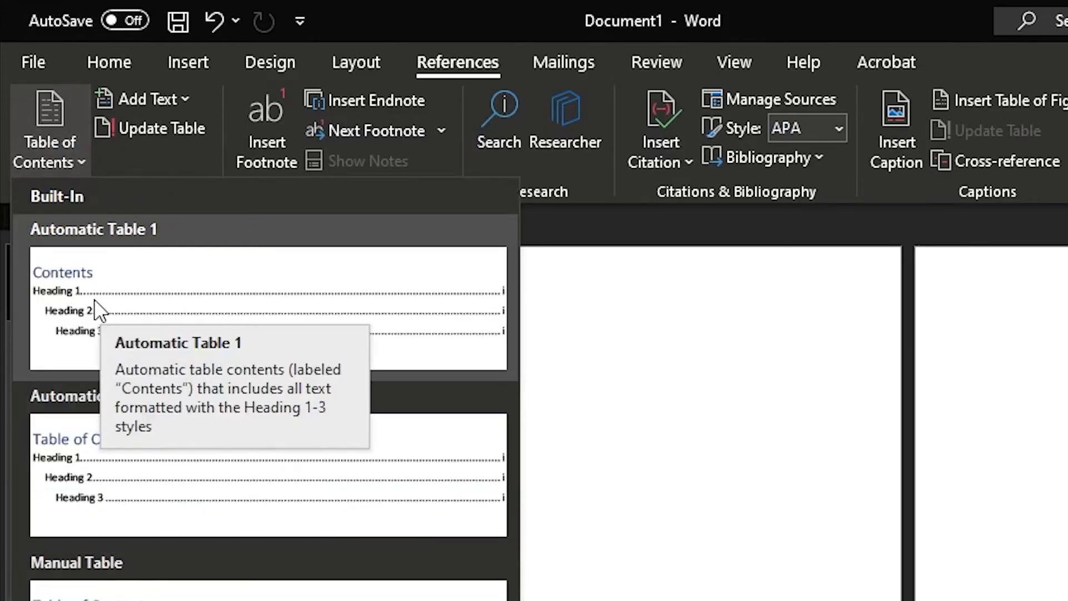
{"action": "left_click", "coordinate": [128, 301]}
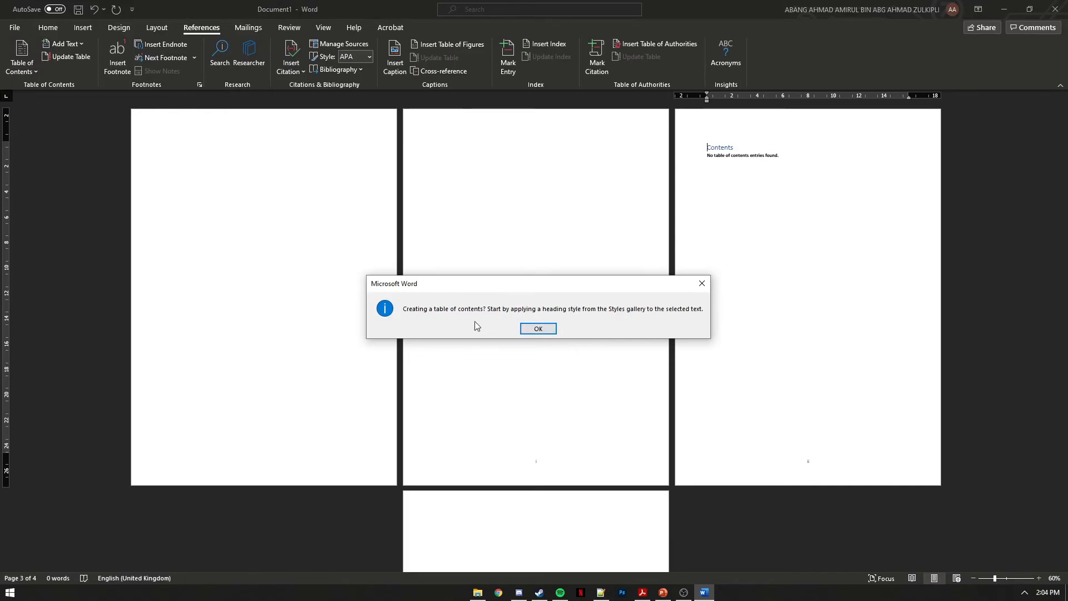
{"action": "left_click", "coordinate": [538, 328]}
Apply the Heading 1 style to the empty first line of page four
{"action": "scroll", "coordinate": [633, 315], "scroll_direction": "down", "scroll_amount": 5}
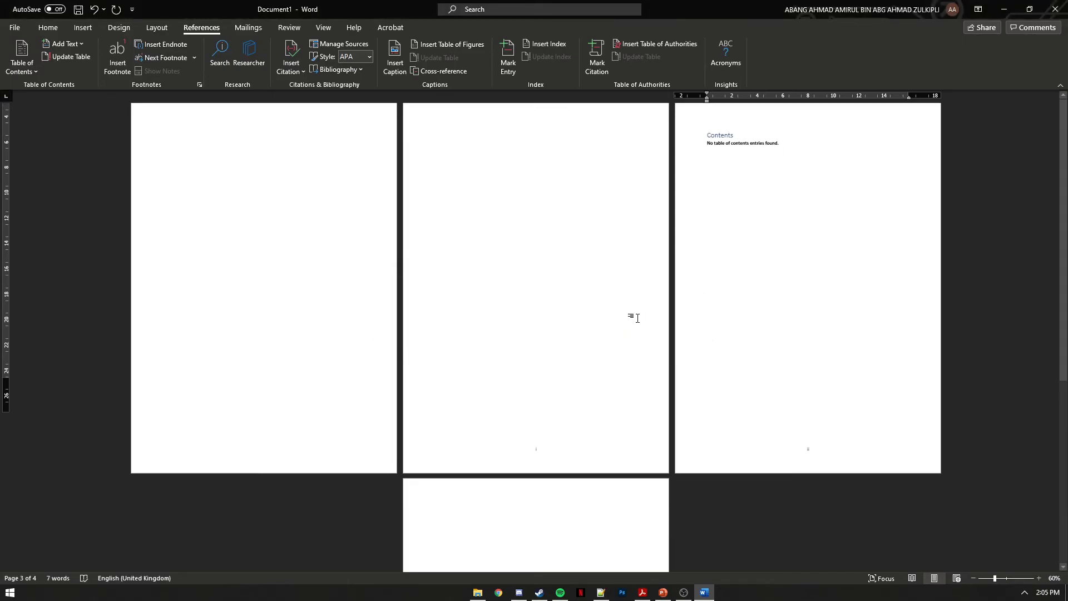
{"action": "left_click", "coordinate": [463, 248]}
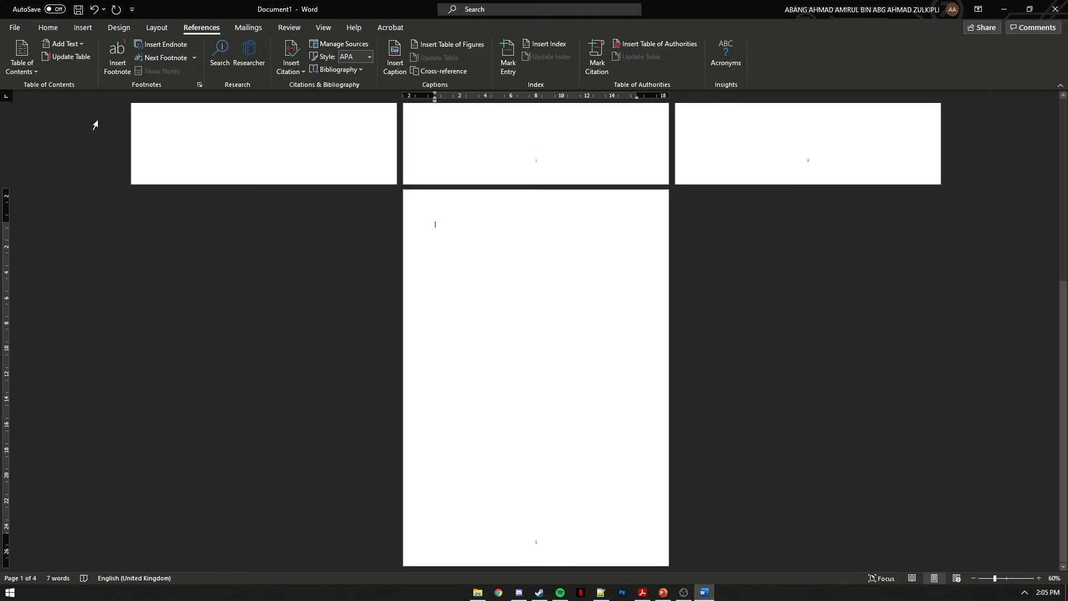
{"action": "left_click", "coordinate": [48, 27]}
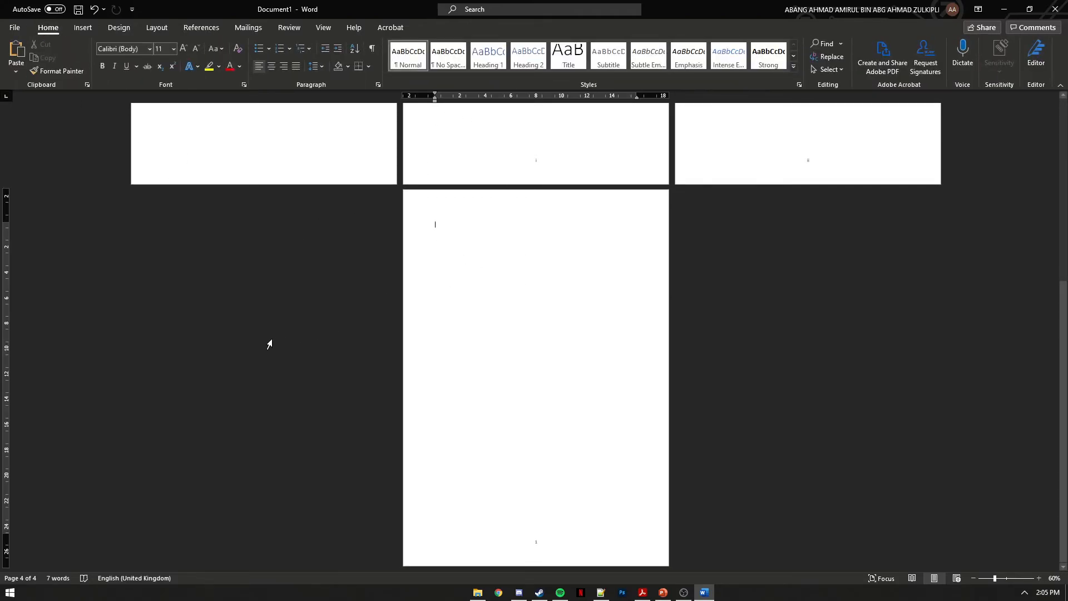
{"action": "scroll", "coordinate": [269, 344], "scroll_direction": "up", "scroll_amount": 5}
{"action": "scroll", "coordinate": [263, 342], "scroll_direction": "down", "scroll_amount": 1}
{"action": "scroll", "coordinate": [263, 342], "scroll_direction": "up", "scroll_amount": 1}
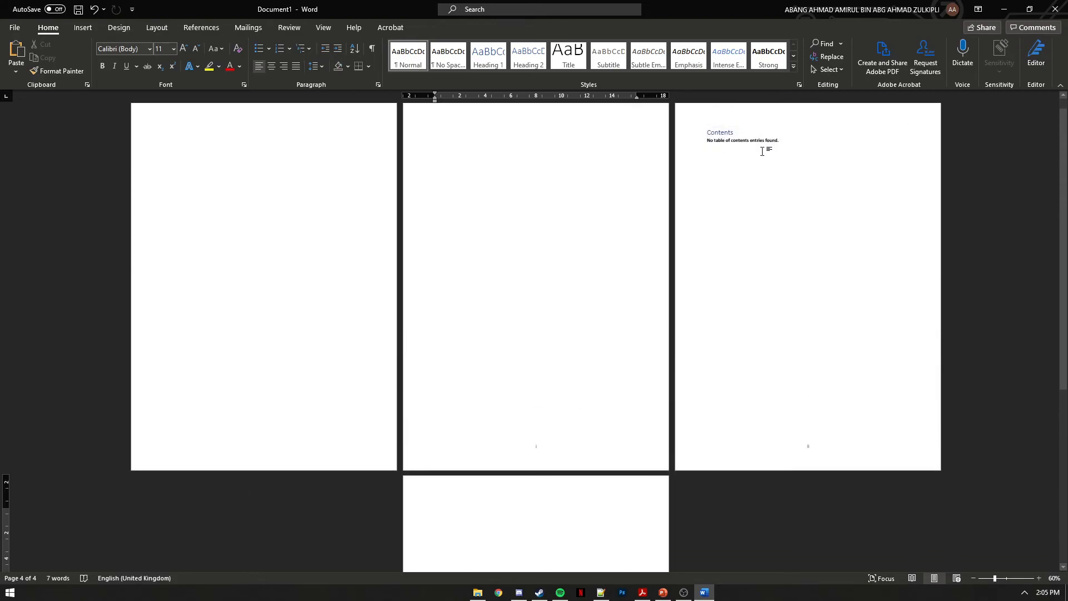
{"action": "scroll", "coordinate": [568, 389], "scroll_direction": "down", "scroll_amount": 3}
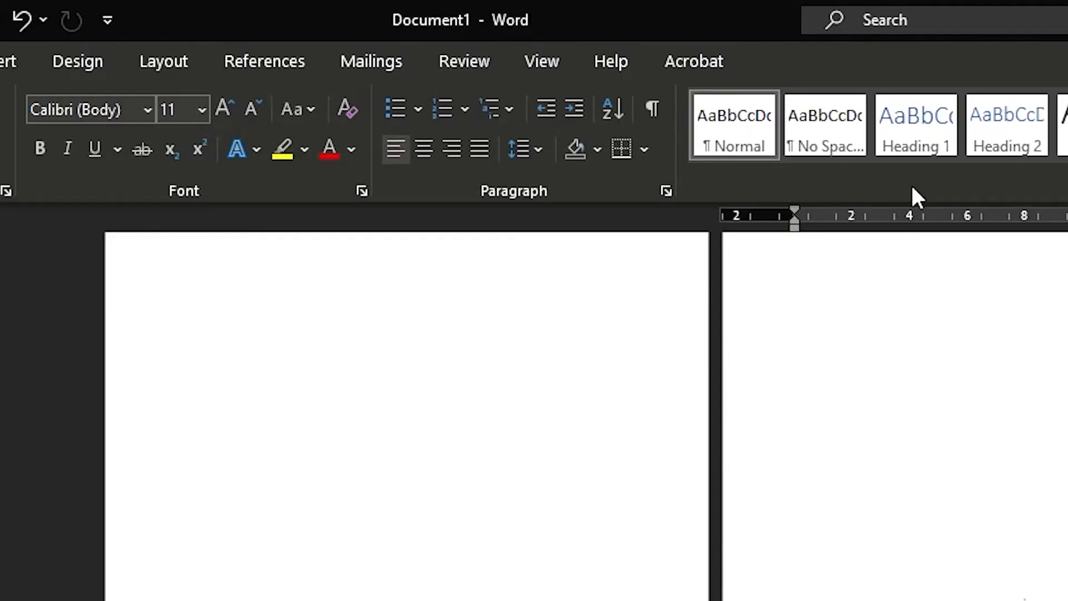
{"action": "left_click", "coordinate": [920, 135]}
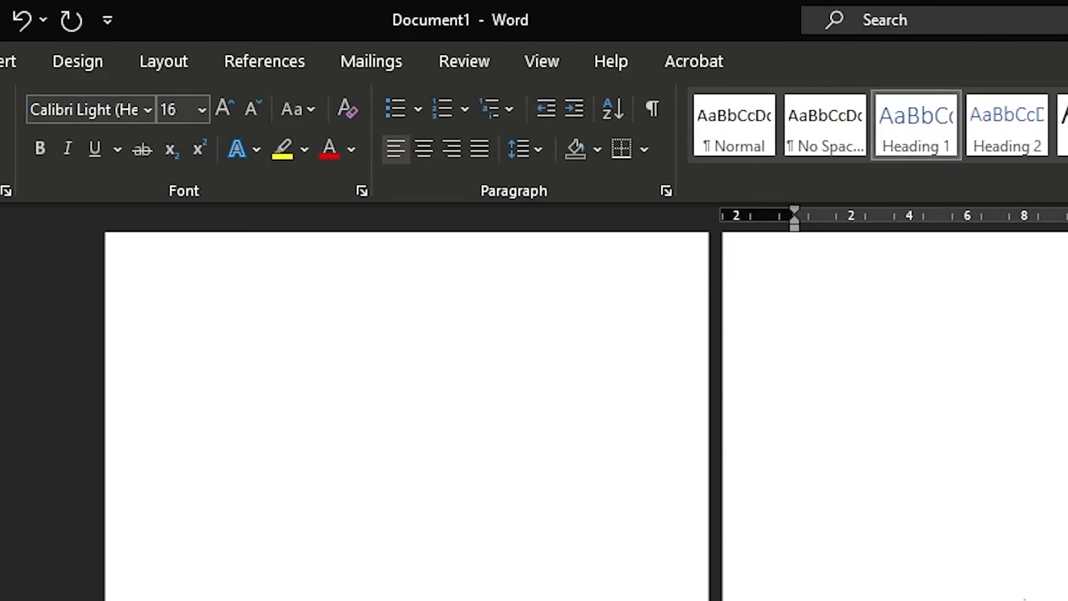
Set the page four heading font to Times New Roman, size 12, and enter the heading text "TITLE 1"
{"action": "left_click", "coordinate": [85, 115]}
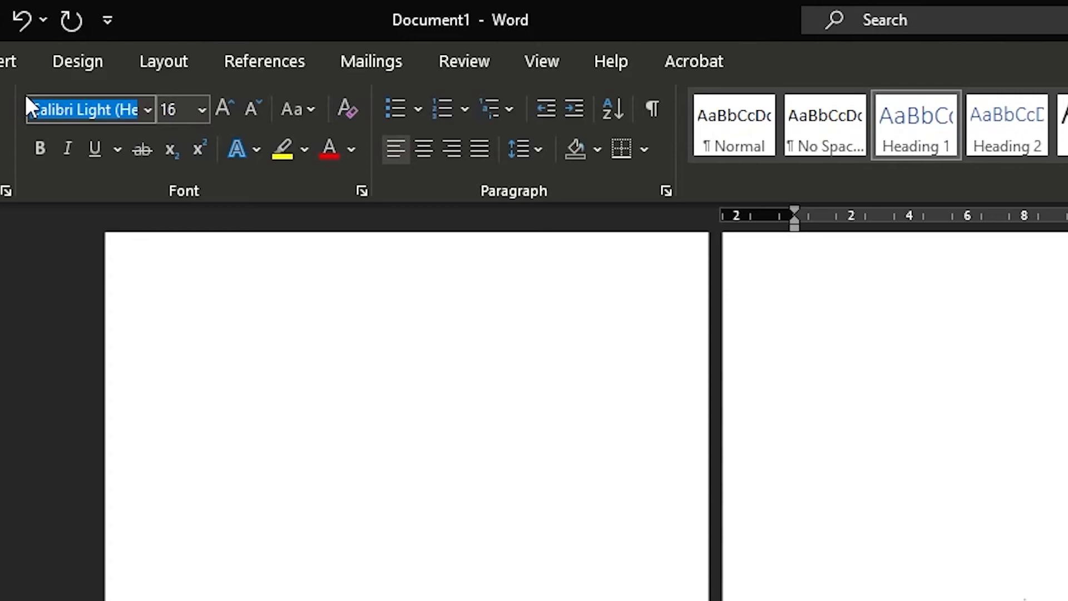
{"action": "type", "text": "Times New Roman"}
{"action": "key", "text": "Return"}
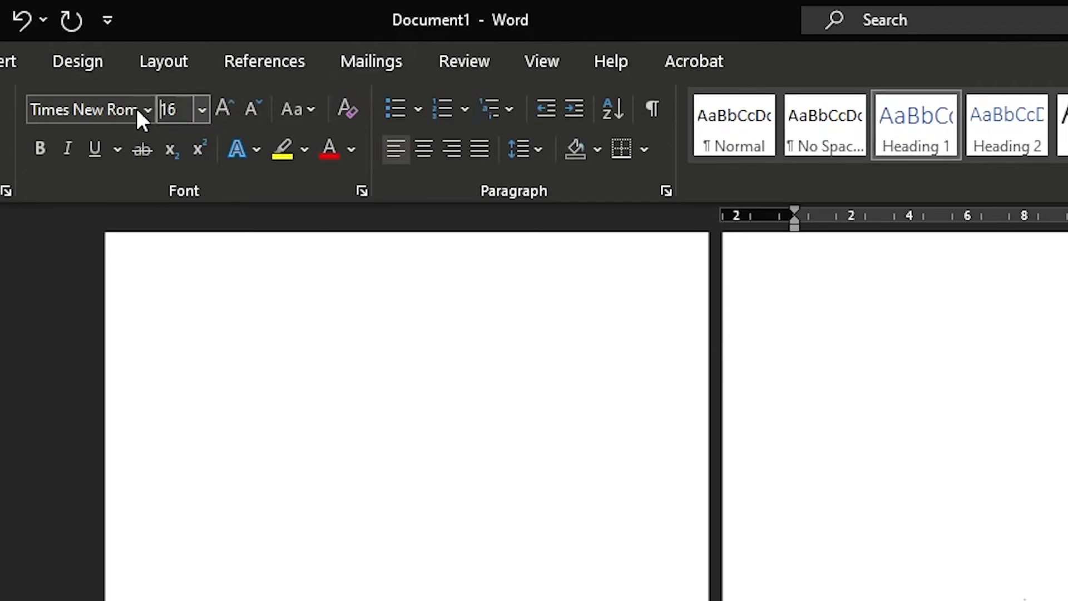
{"action": "left_click", "coordinate": [182, 110]}
{"action": "key", "text": "BackSpace"}
{"action": "type", "text": "2"}
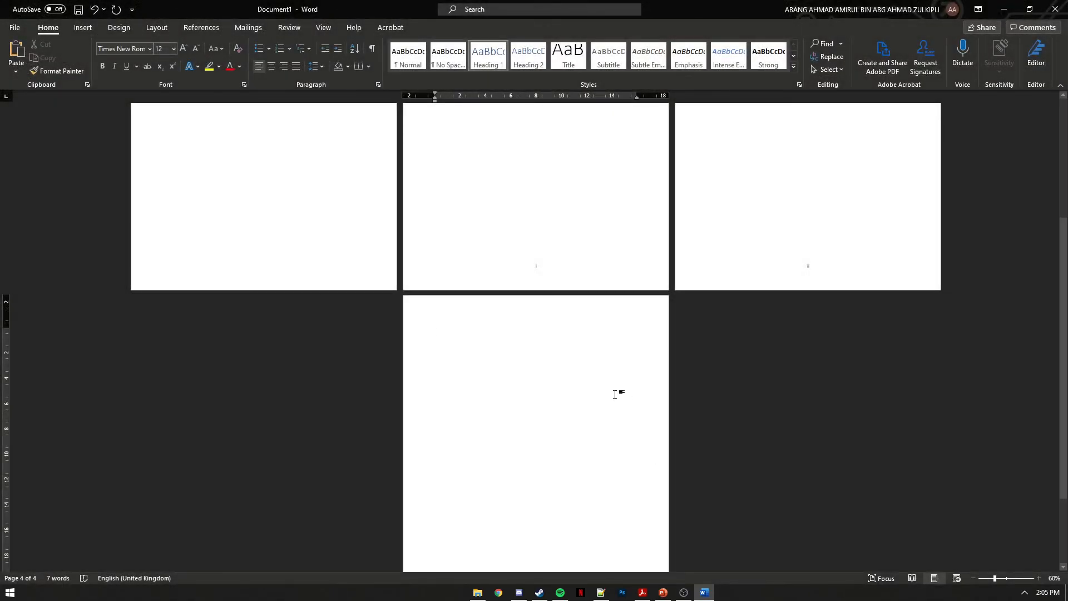
{"action": "type", "text": "TITLE 1"}
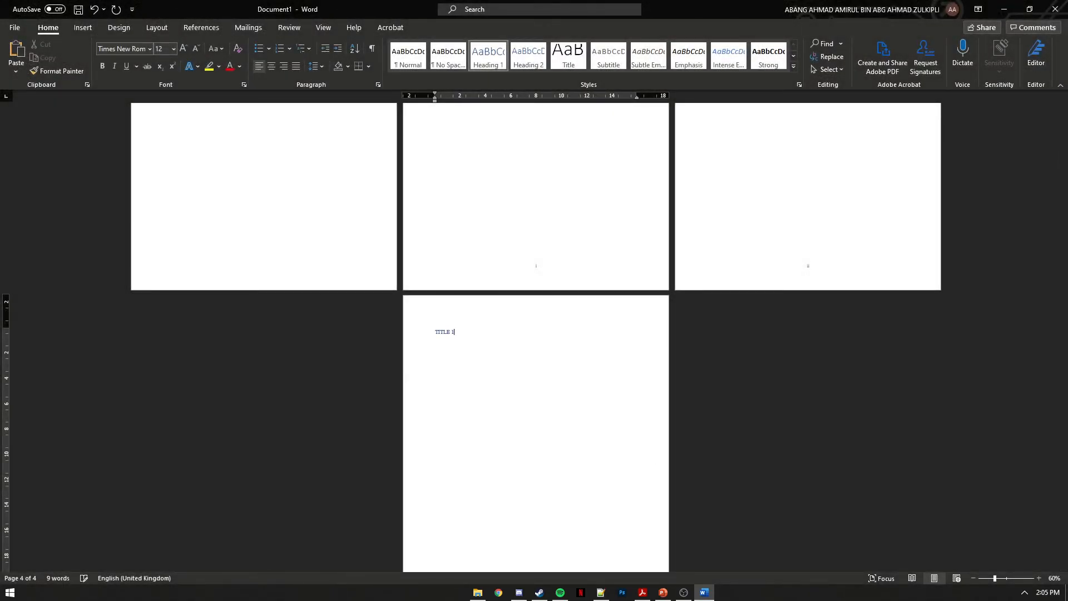
Update the table of contents on page three to include the new heading
{"action": "scroll", "coordinate": [477, 358], "scroll_direction": "up", "scroll_amount": 2}
{"action": "scroll", "coordinate": [556, 416], "scroll_direction": "up", "scroll_amount": 1}
{"action": "scroll", "coordinate": [559, 393], "scroll_direction": "down", "scroll_amount": 3}
{"action": "scroll", "coordinate": [695, 301], "scroll_direction": "up", "scroll_amount": 4}
{"action": "scroll", "coordinate": [767, 229], "scroll_direction": "up", "scroll_amount": 1}
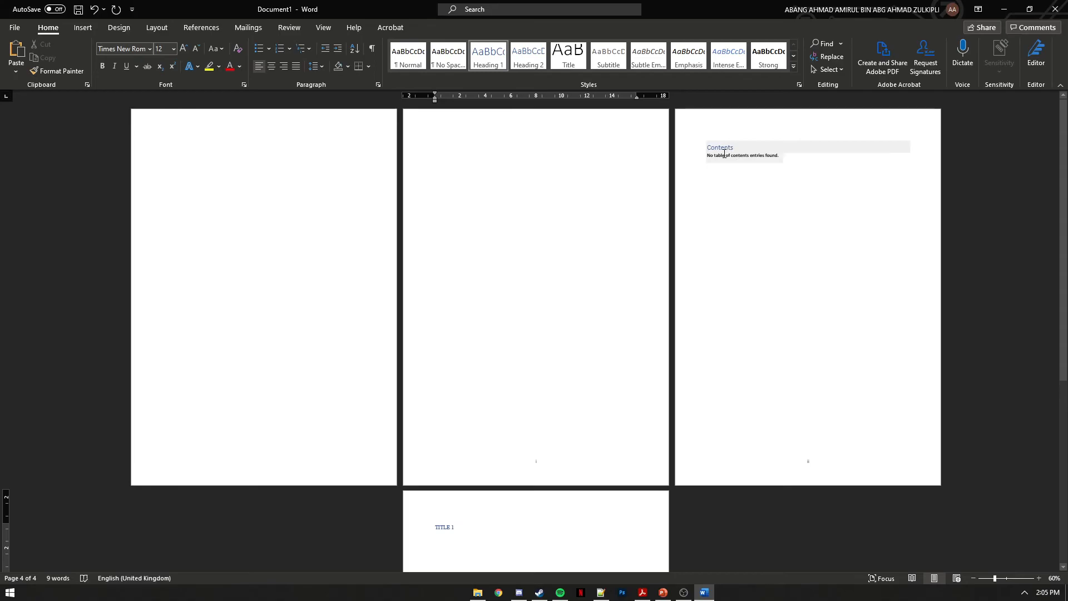
{"action": "left_click", "coordinate": [726, 155]}
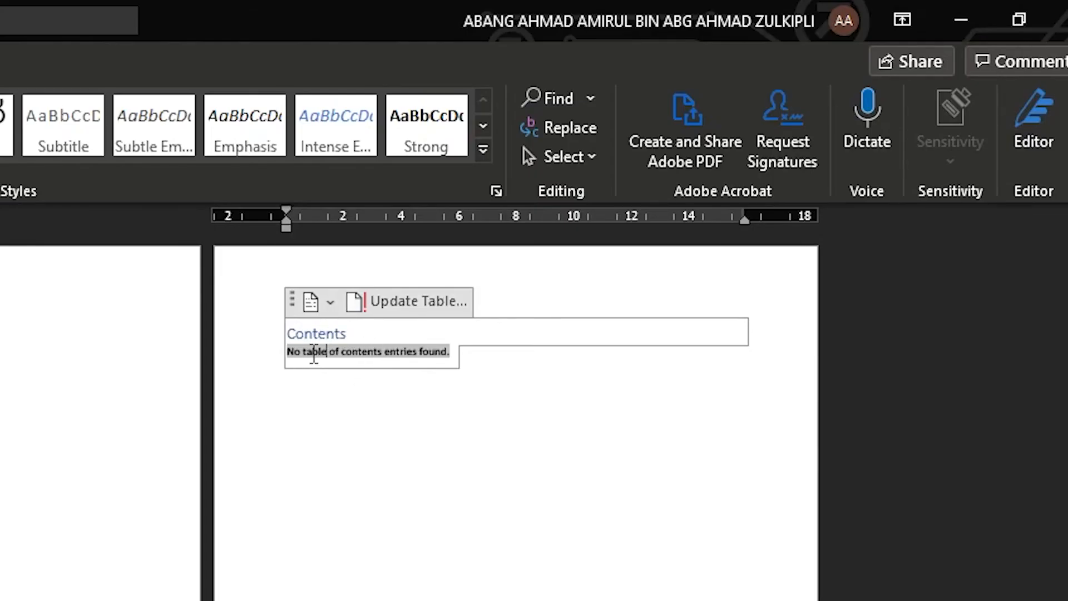
{"action": "left_click", "coordinate": [387, 303]}
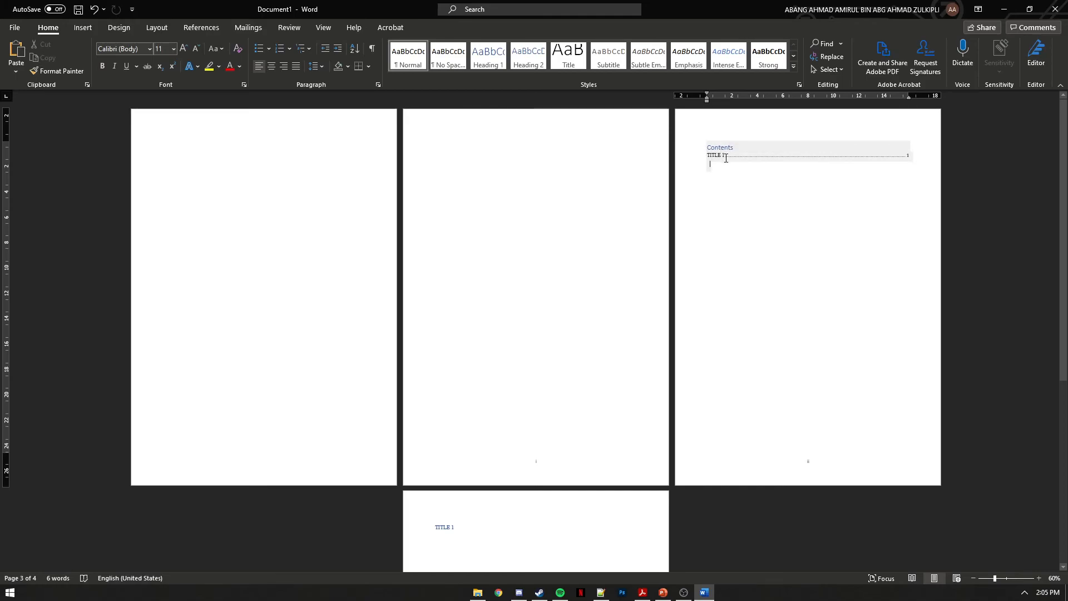
Insert a page break on the line below TITLE 1 on page four
{"action": "scroll", "coordinate": [722, 289], "scroll_direction": "down", "scroll_amount": 3}
{"action": "scroll", "coordinate": [722, 288], "scroll_direction": "down", "scroll_amount": 4}
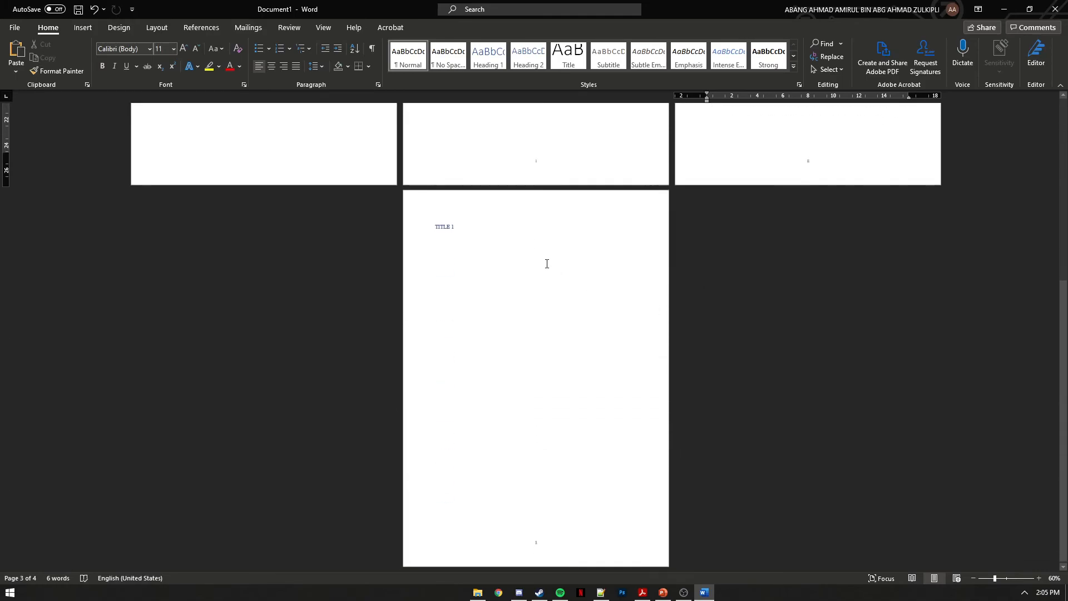
{"action": "left_click", "coordinate": [460, 239]}
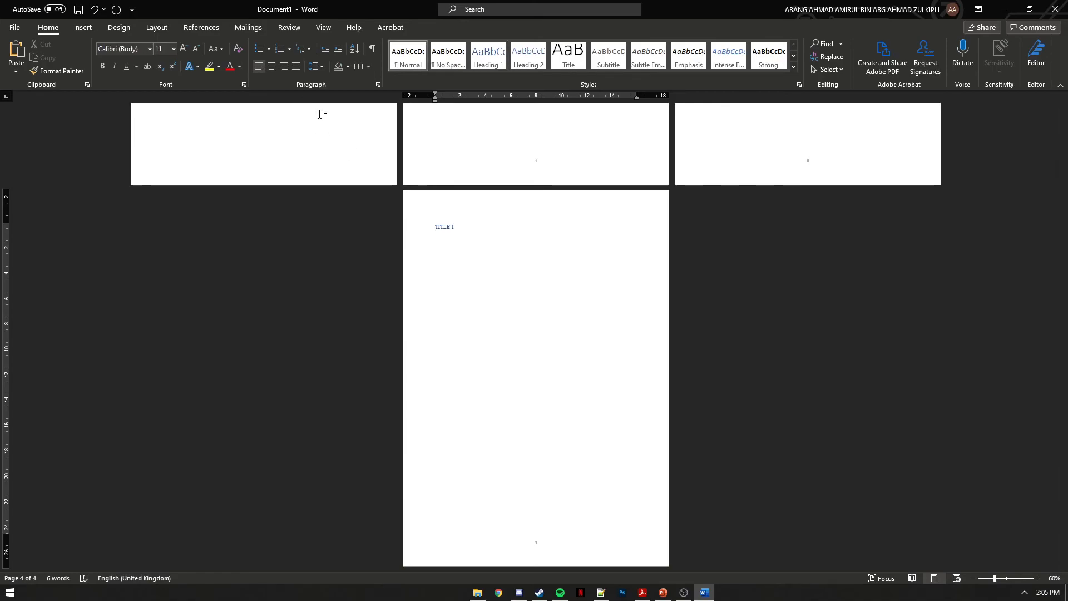
{"action": "scroll", "coordinate": [478, 389], "scroll_direction": "up", "scroll_amount": 2}
{"action": "scroll", "coordinate": [479, 389], "scroll_direction": "down", "scroll_amount": 2}
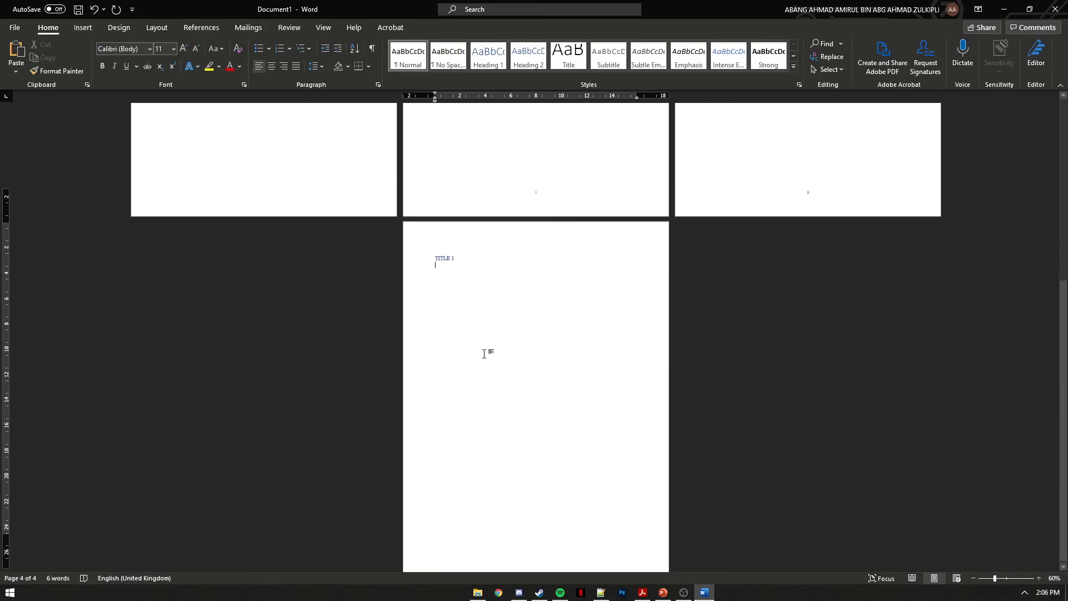
{"action": "left_click", "coordinate": [78, 29]}
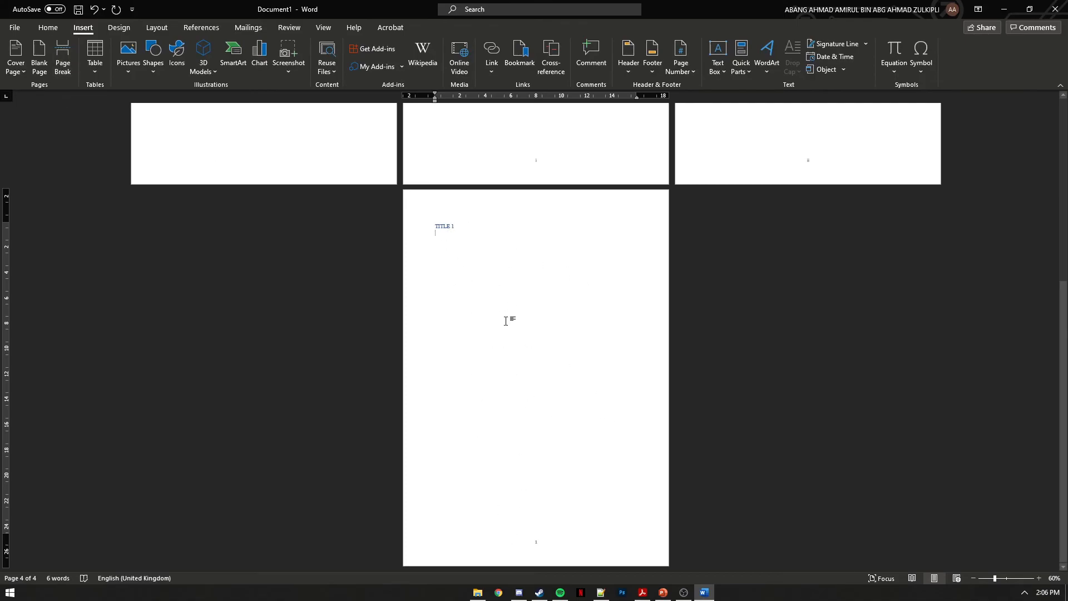
{"action": "left_click", "coordinate": [63, 58]}
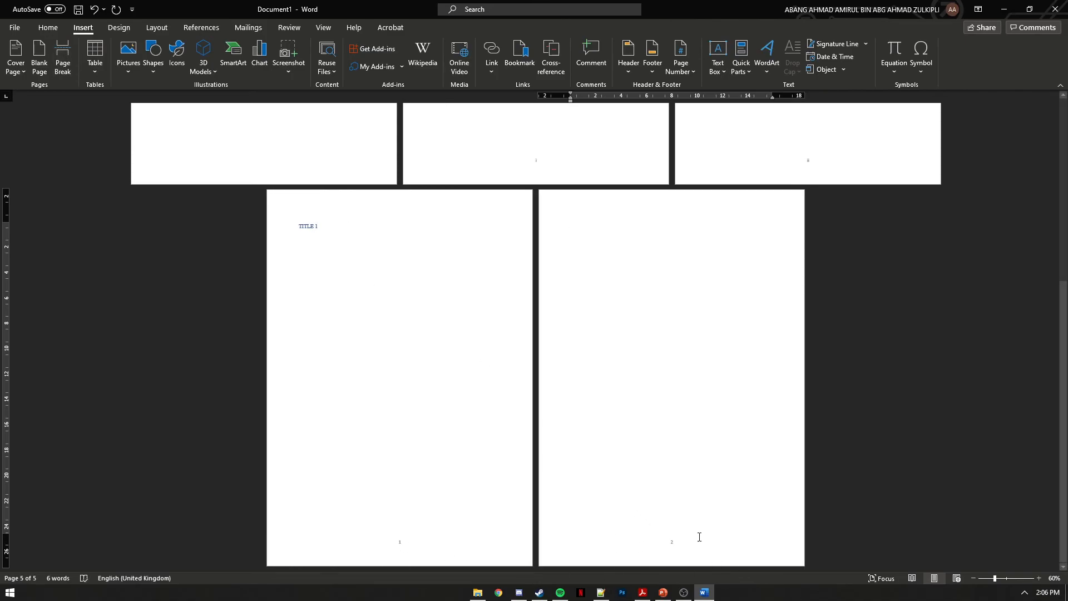
Check the page numbers at the bottom of the new page and the pages before it
{"action": "scroll", "coordinate": [701, 537], "scroll_direction": "up", "scroll_amount": 10, "text": "ctrl"}
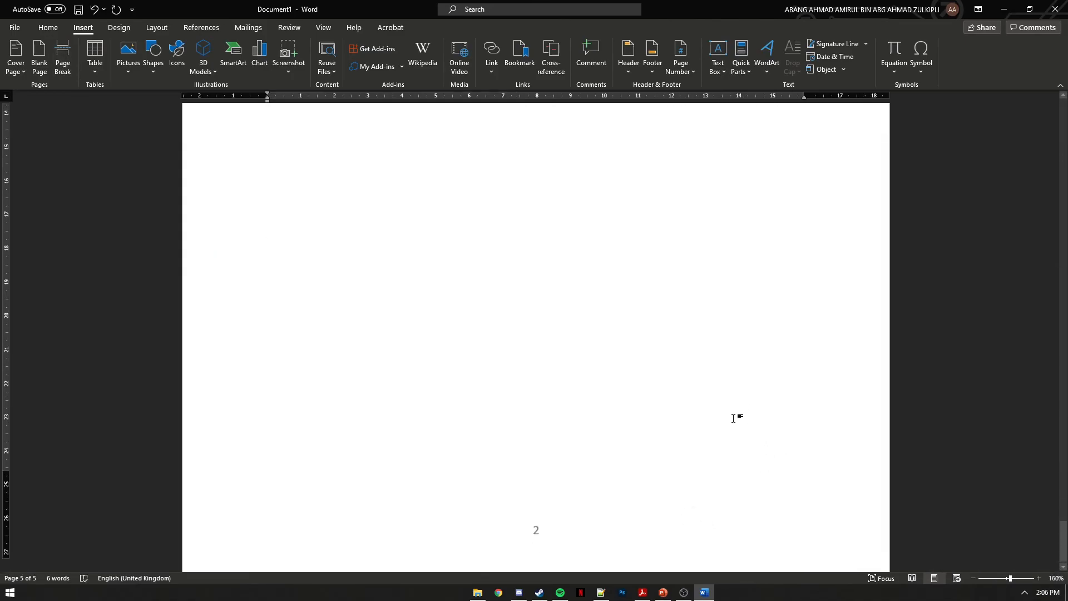
{"action": "scroll", "coordinate": [608, 508], "scroll_direction": "down", "scroll_amount": 1}
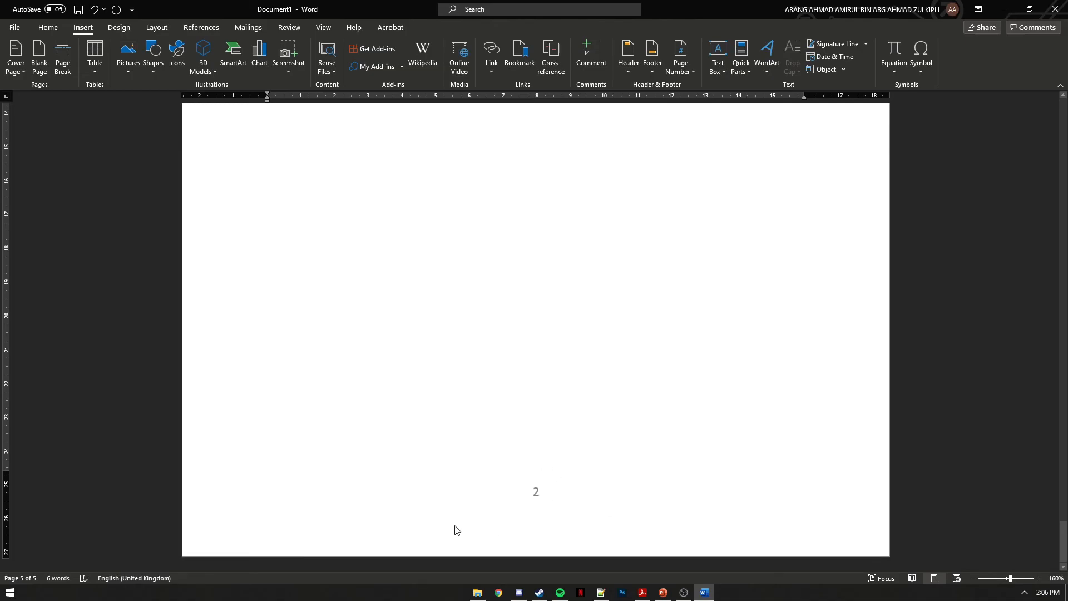
{"action": "scroll", "coordinate": [474, 410], "scroll_direction": "down", "scroll_amount": 7, "text": "ctrl"}
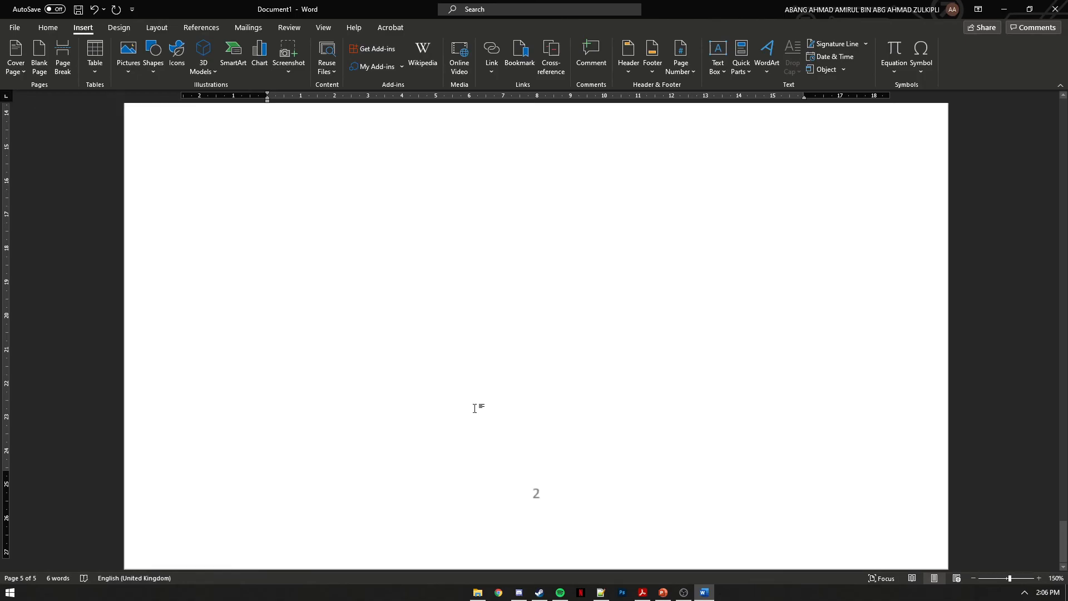
{"action": "scroll", "coordinate": [303, 238], "scroll_direction": "up", "scroll_amount": 10}
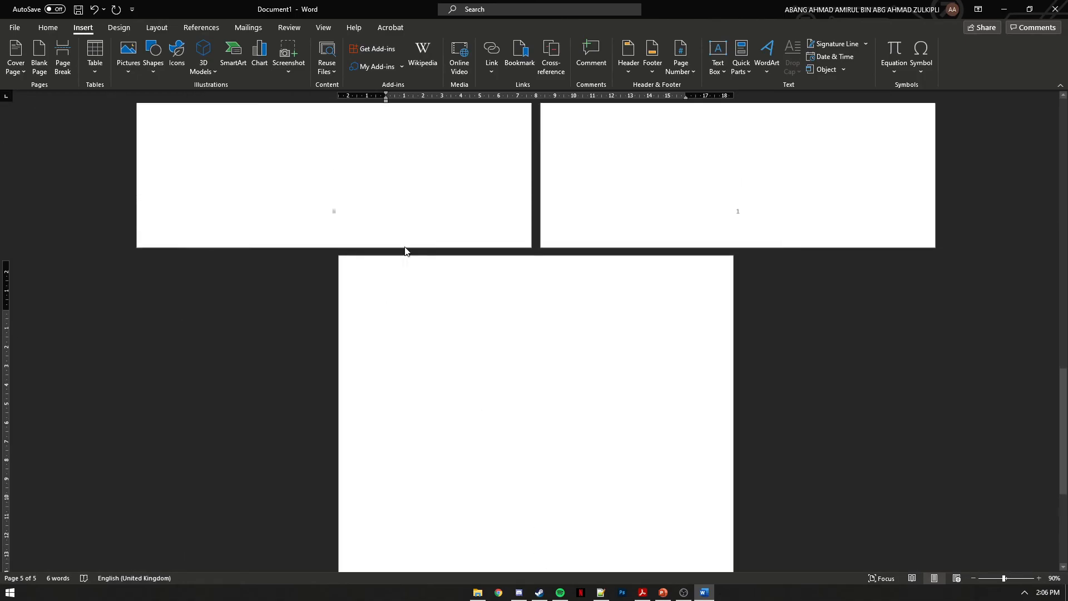
{"action": "scroll", "coordinate": [715, 295], "scroll_direction": "up", "scroll_amount": 3}
{"action": "scroll", "coordinate": [708, 299], "scroll_direction": "down", "scroll_amount": 10}
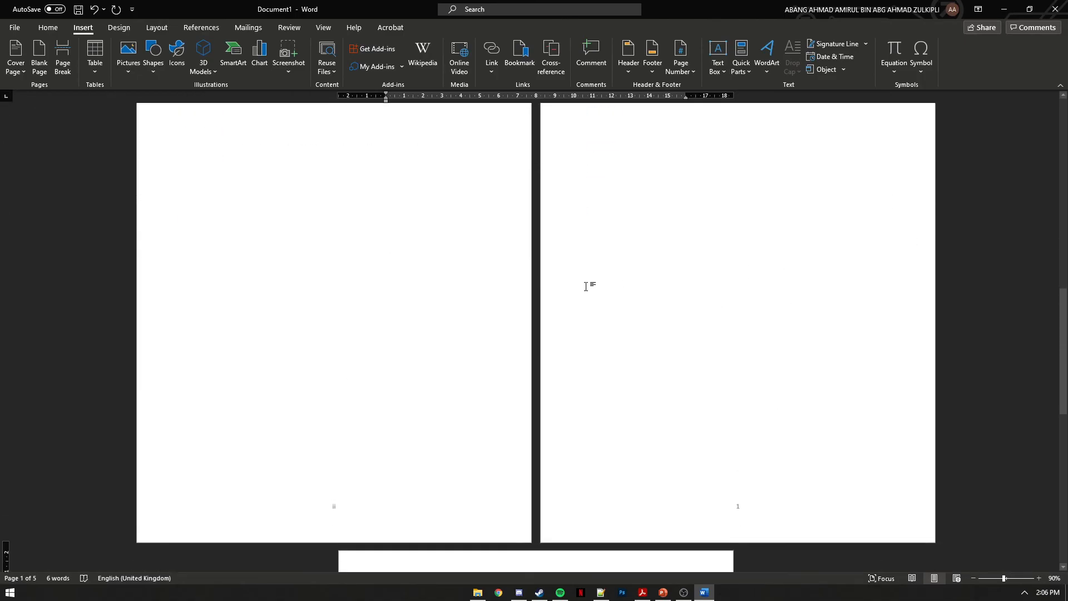
{"action": "scroll", "coordinate": [551, 379], "scroll_direction": "down", "scroll_amount": 2}
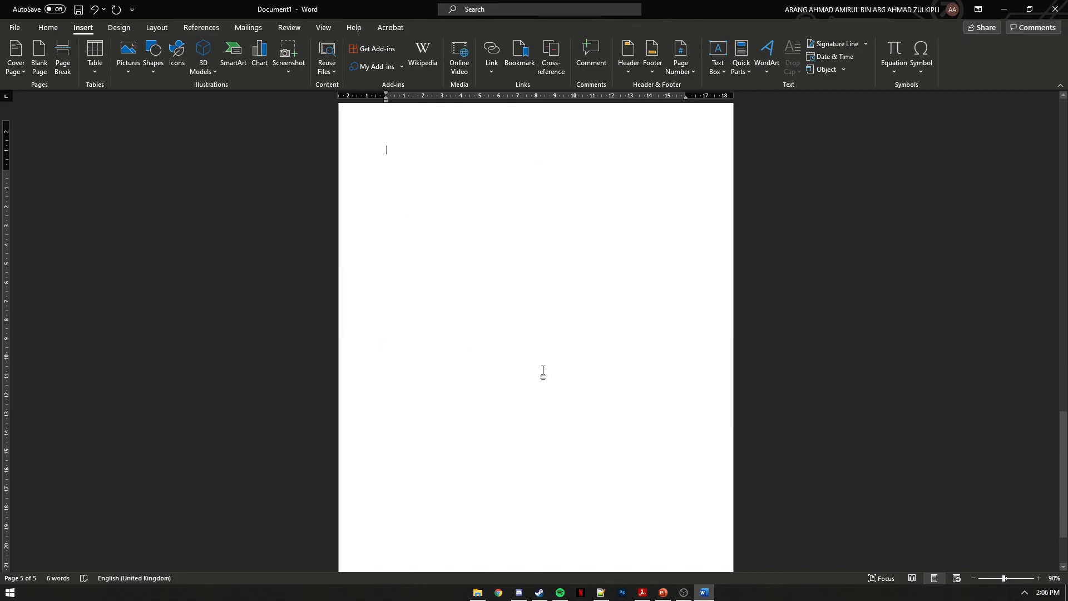
Apply the Heading 1 style to the empty first line of page five
{"action": "scroll", "coordinate": [542, 386], "scroll_direction": "up", "scroll_amount": 1}
{"action": "left_click", "coordinate": [48, 27]}
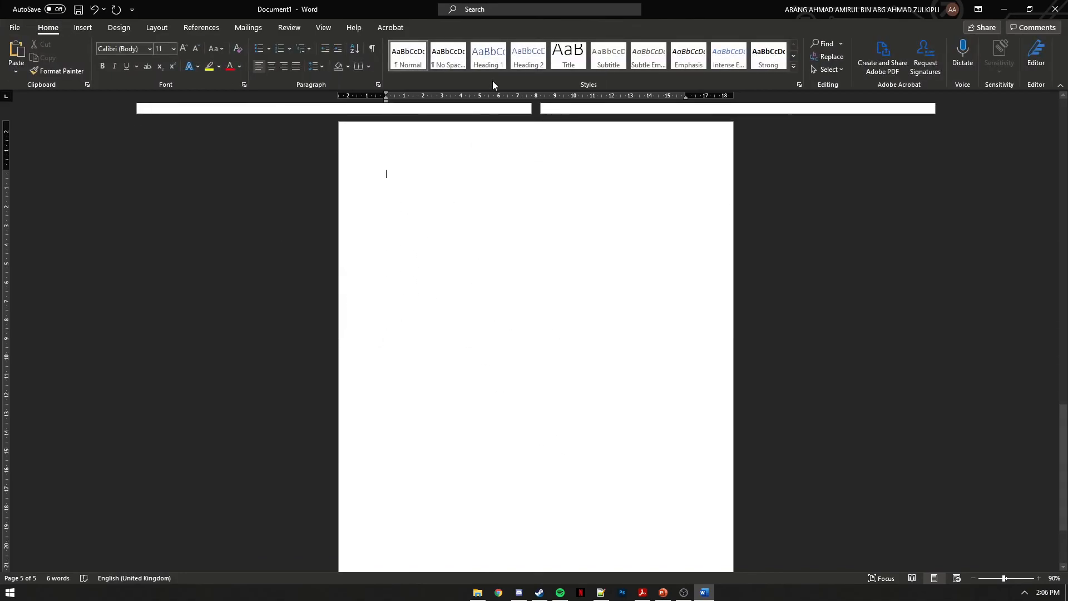
{"action": "left_click", "coordinate": [488, 55]}
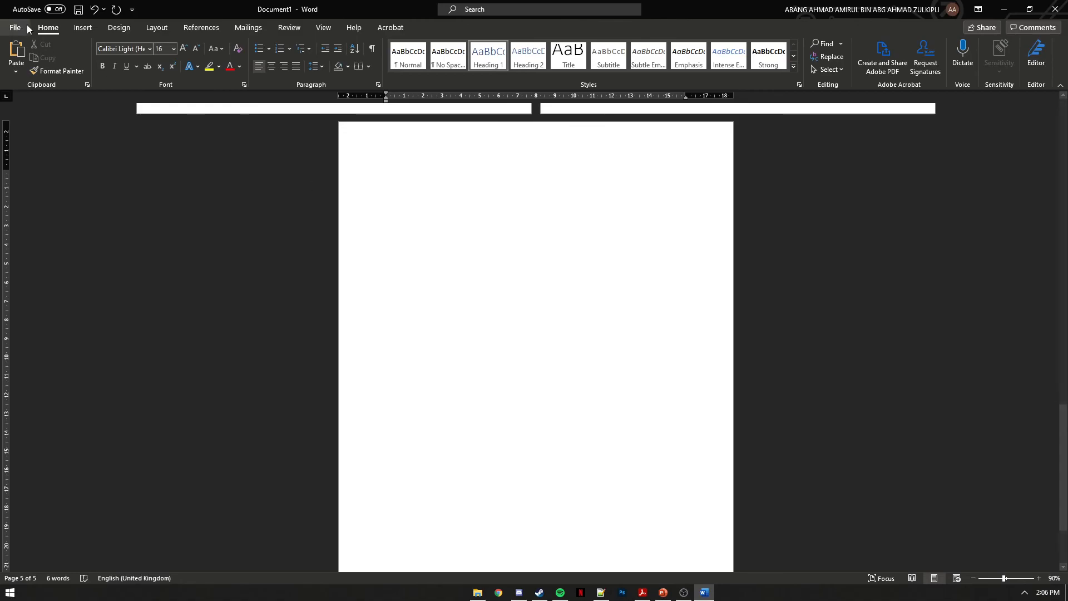
Set the heading line on page five to Times New Roman 12 and enter the title TITLE 2
{"action": "left_click", "coordinate": [128, 47]}
{"action": "type", "text": "TiUM"}
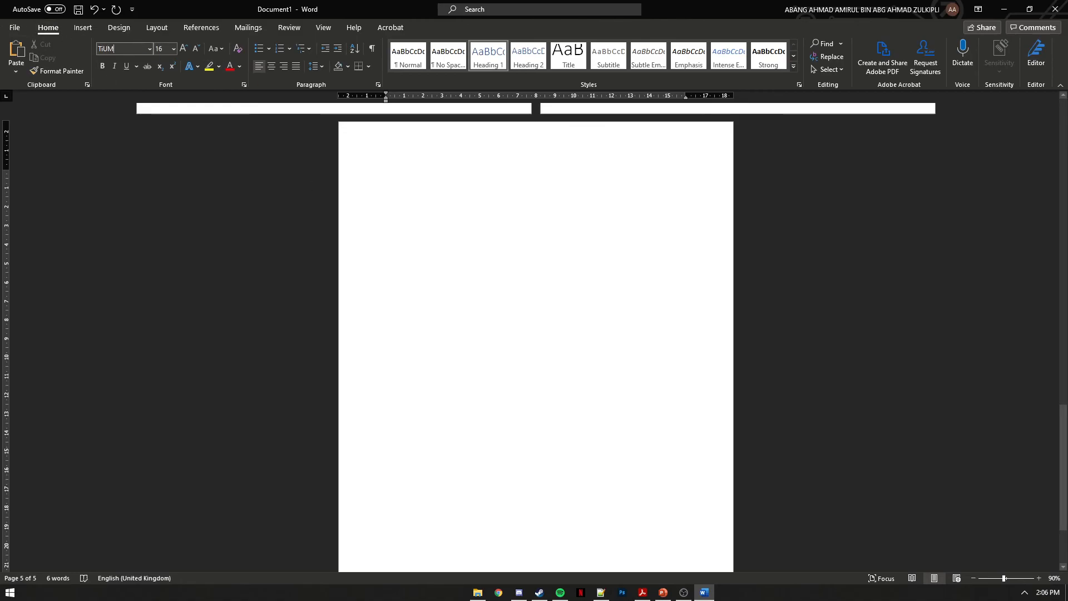
{"action": "type", "text": "i"}
{"action": "key", "text": "Return"}
{"action": "left_click", "coordinate": [161, 49]}
{"action": "type", "text": "12"}
{"action": "key", "text": "Return"}
{"action": "type", "text": "TITLE 2"}
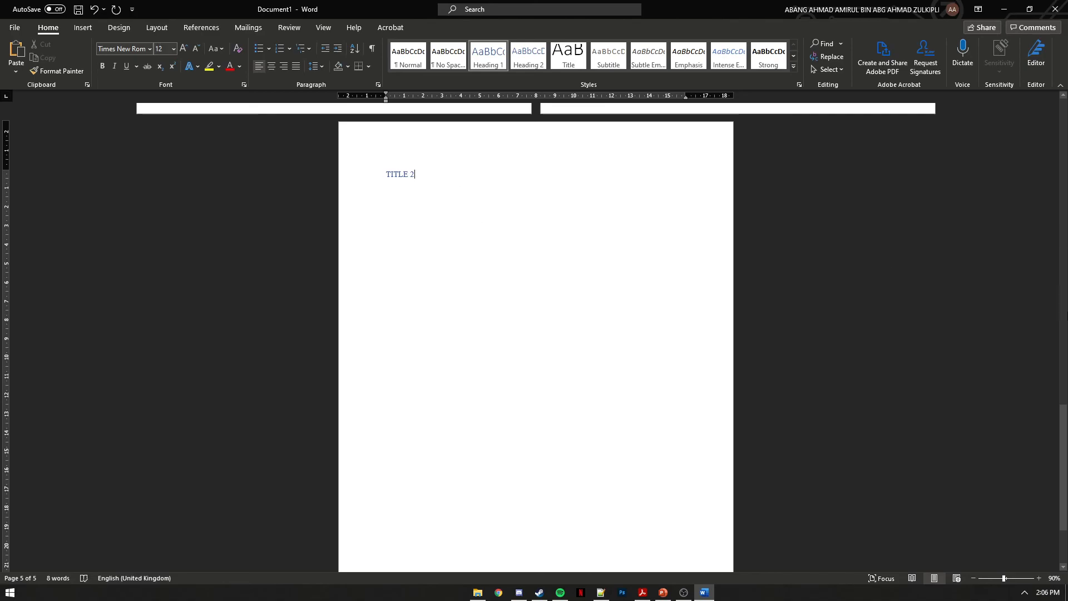
Update the entire table of contents on page three to include the TITLE 2 heading
{"action": "left_click_drag", "start_coordinate": [1064, 467], "coordinate": [1066, 305]}
{"action": "left_click", "coordinate": [270, 248]}
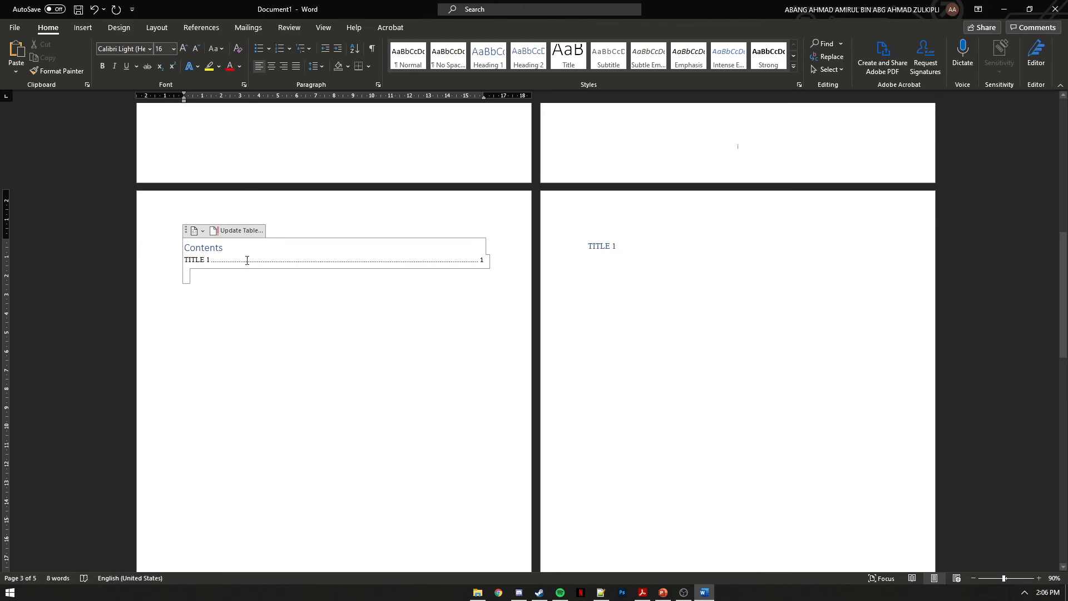
{"action": "left_click", "coordinate": [225, 297]}
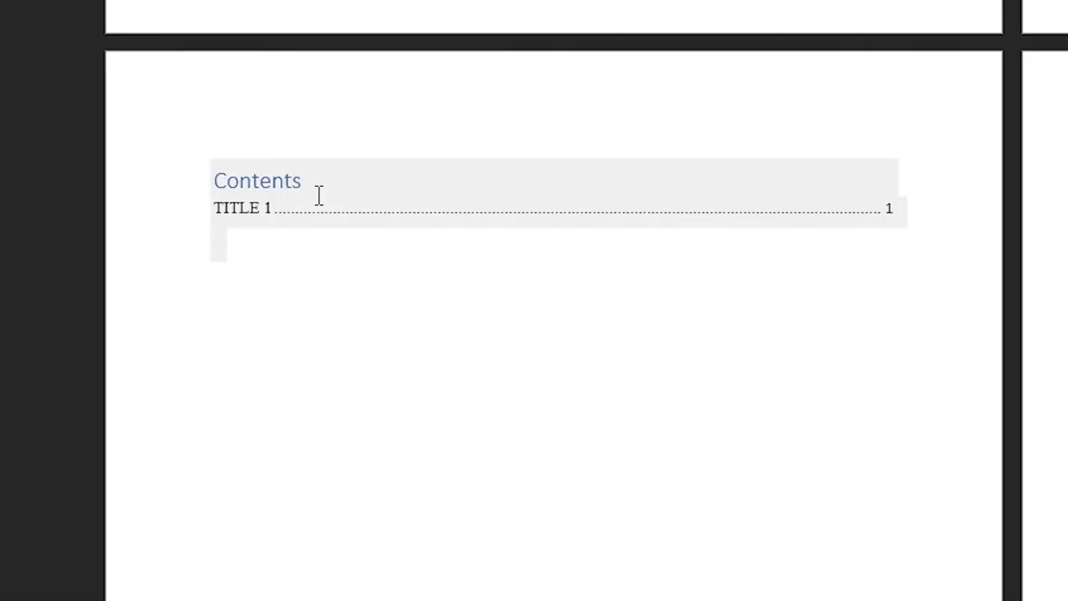
{"action": "left_click", "coordinate": [294, 186]}
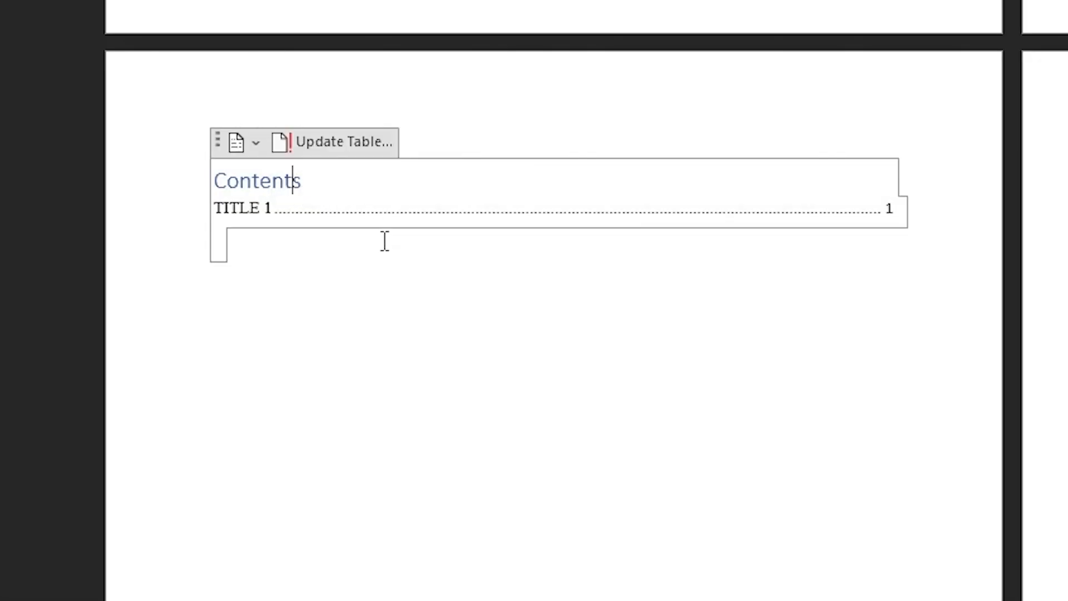
{"action": "left_click", "coordinate": [332, 143]}
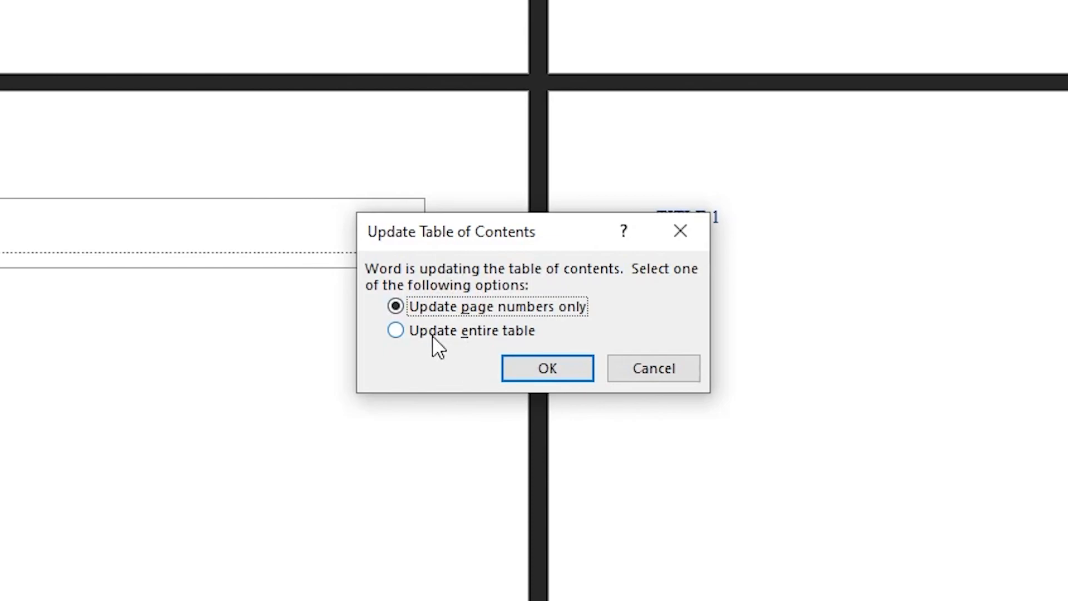
{"action": "left_click", "coordinate": [400, 333]}
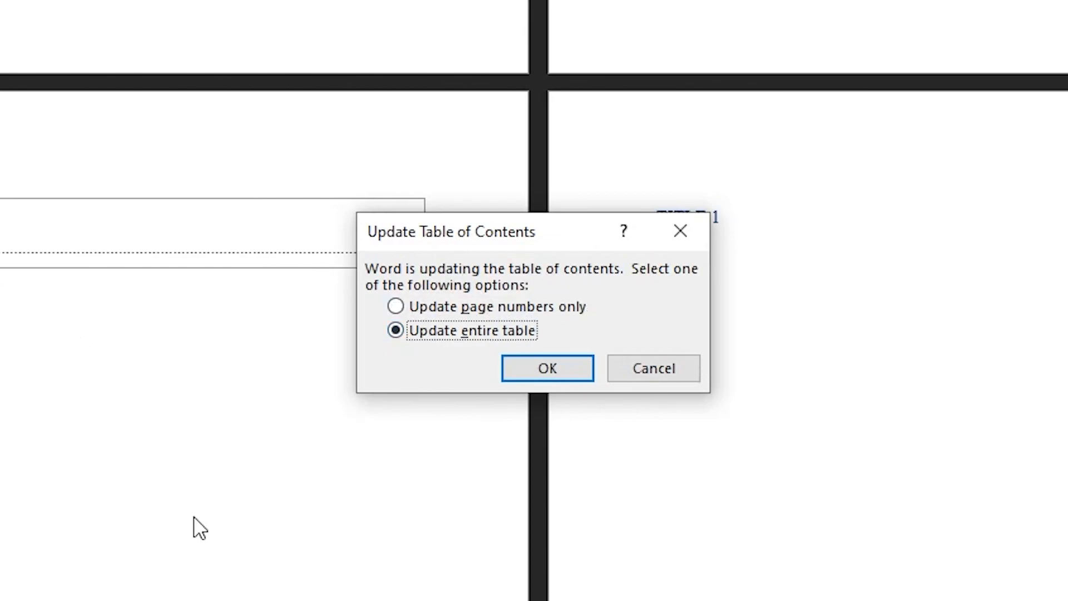
{"action": "left_click", "coordinate": [547, 369]}
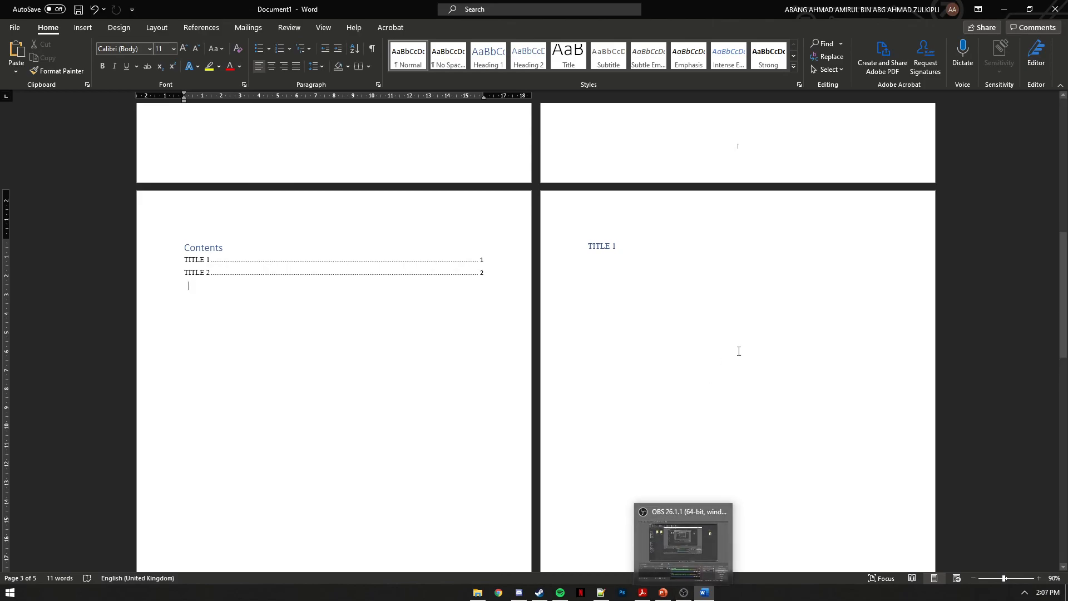
{"action": "left_click_drag", "start_coordinate": [1064, 290], "coordinate": [1064, 161]}
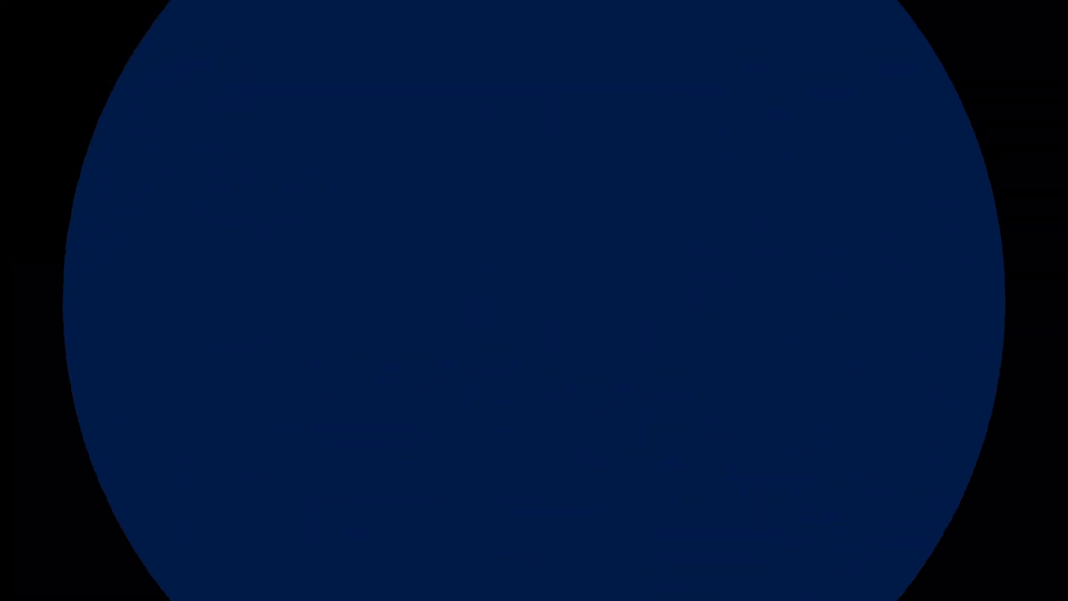